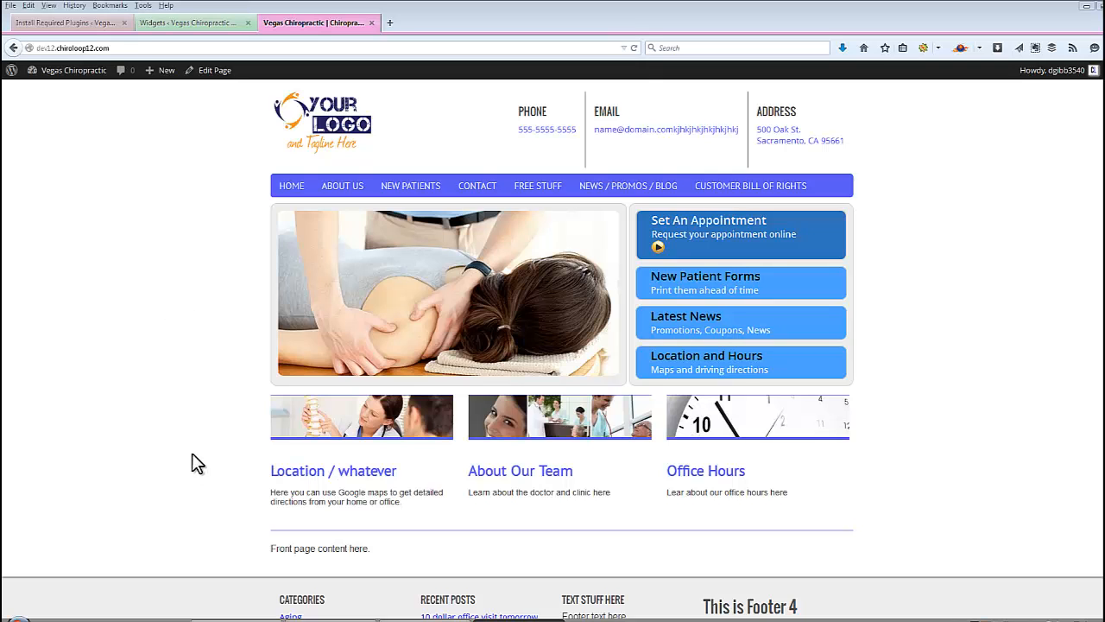
# Step: Look over the site's front page and its news/blog page, and return to the home page
pyautogui.scroll(-3, 190, 444)
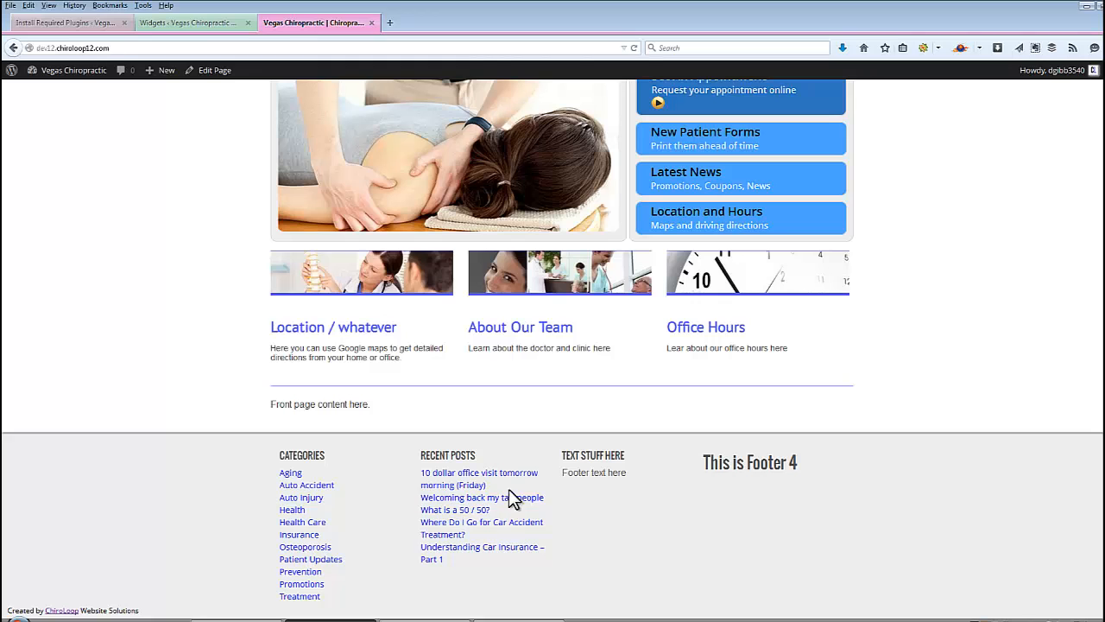
pyautogui.scroll(3, 462, 499)
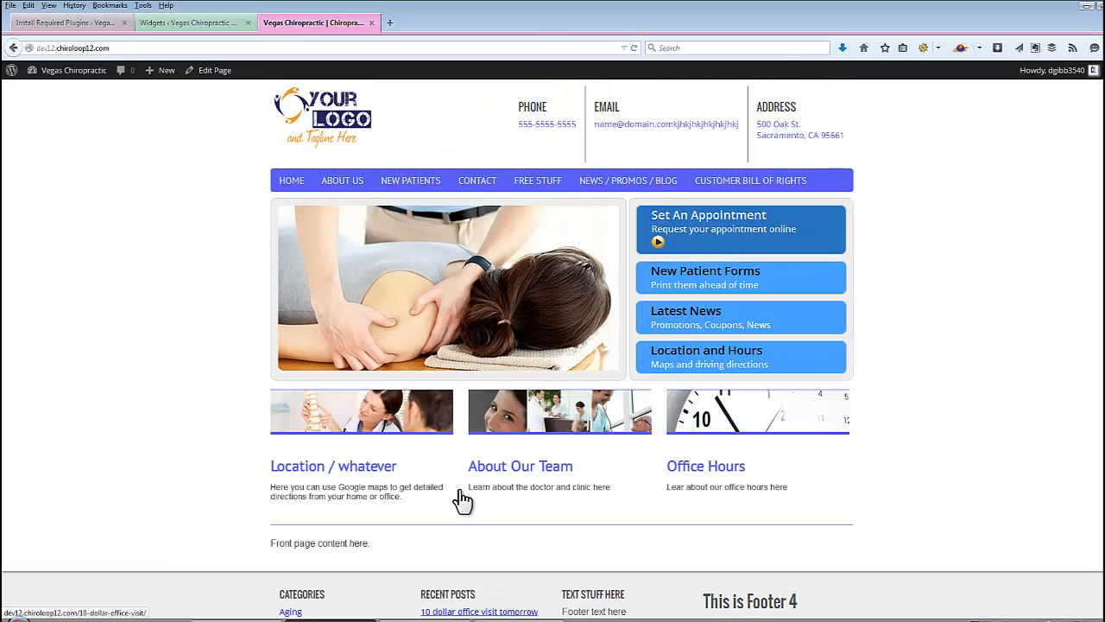
pyautogui.click(636, 190)
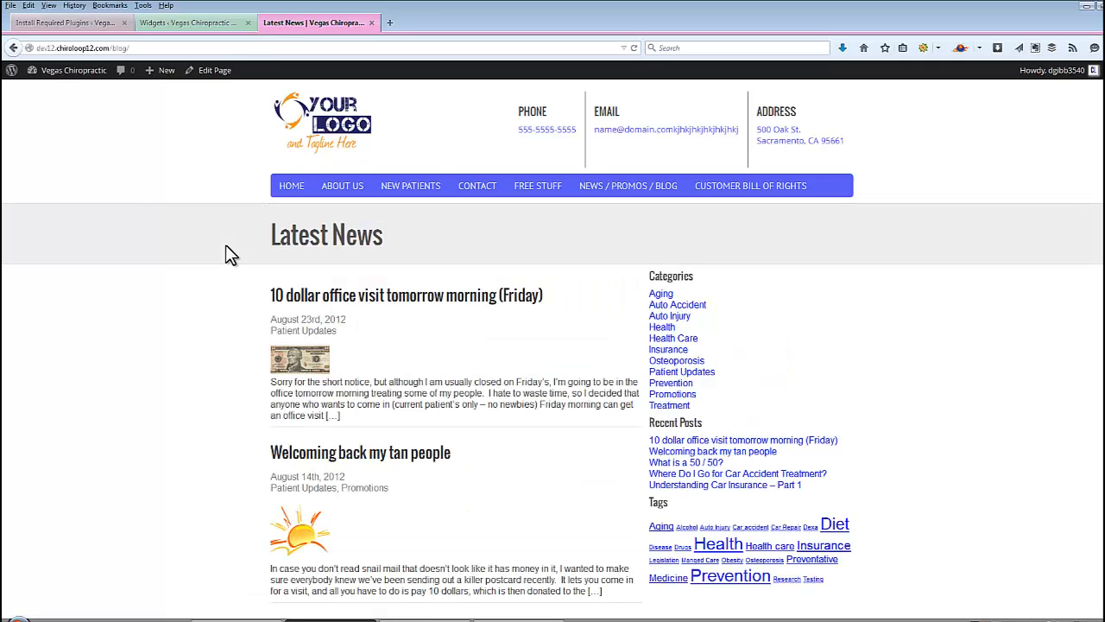
pyautogui.click(298, 186)
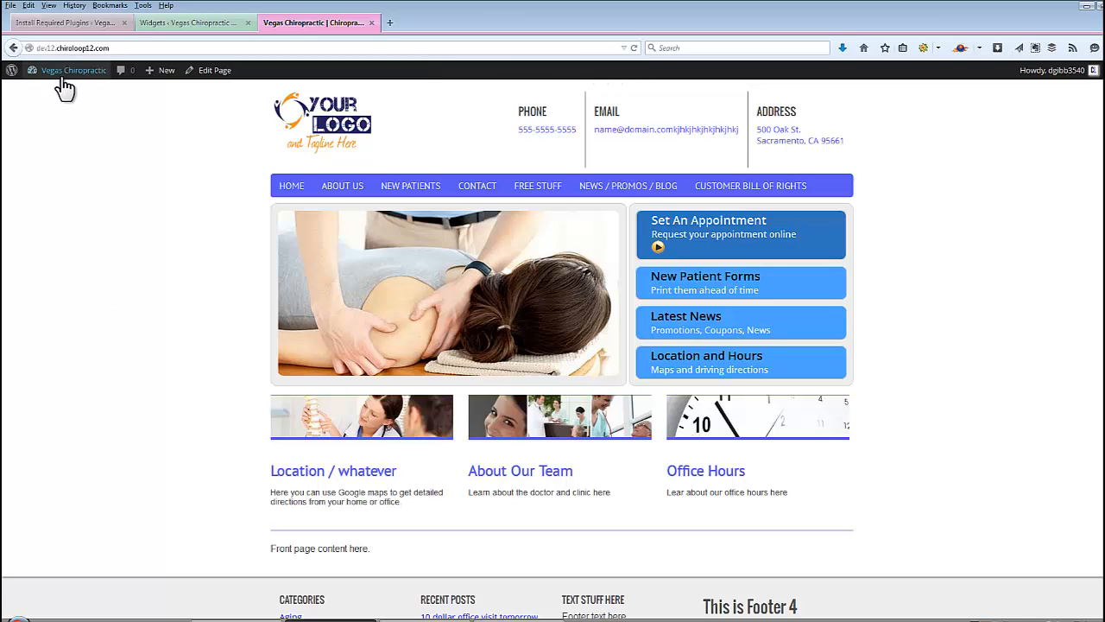
# Step: Open the site for customizing and set the navigation menu's background color to orange (#dd9933)
pyautogui.moveTo(68, 82)
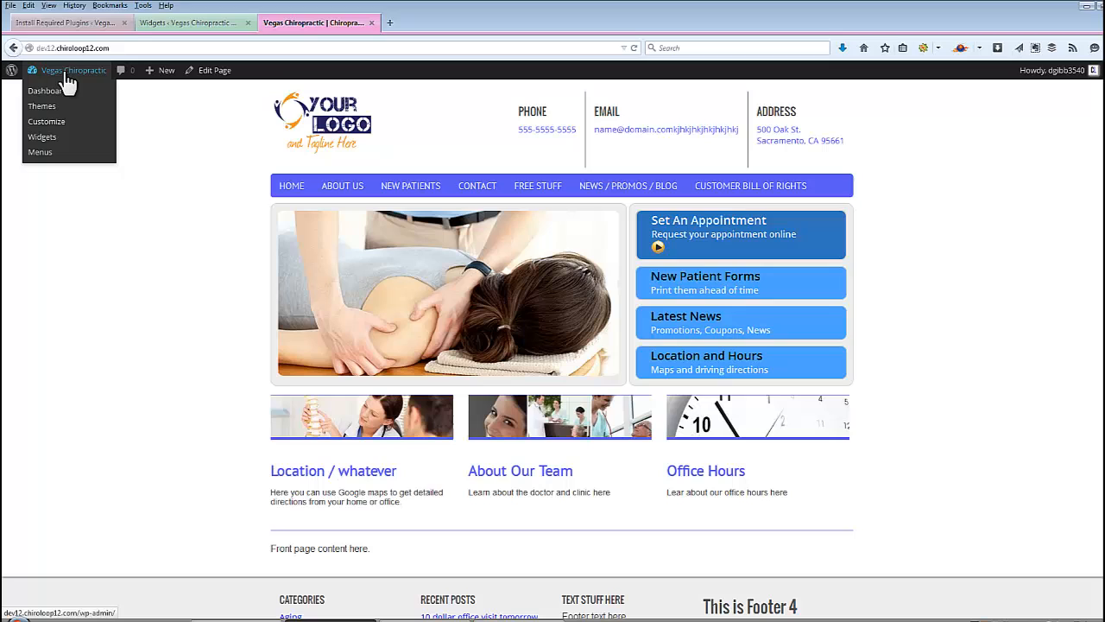
pyautogui.click(46, 125)
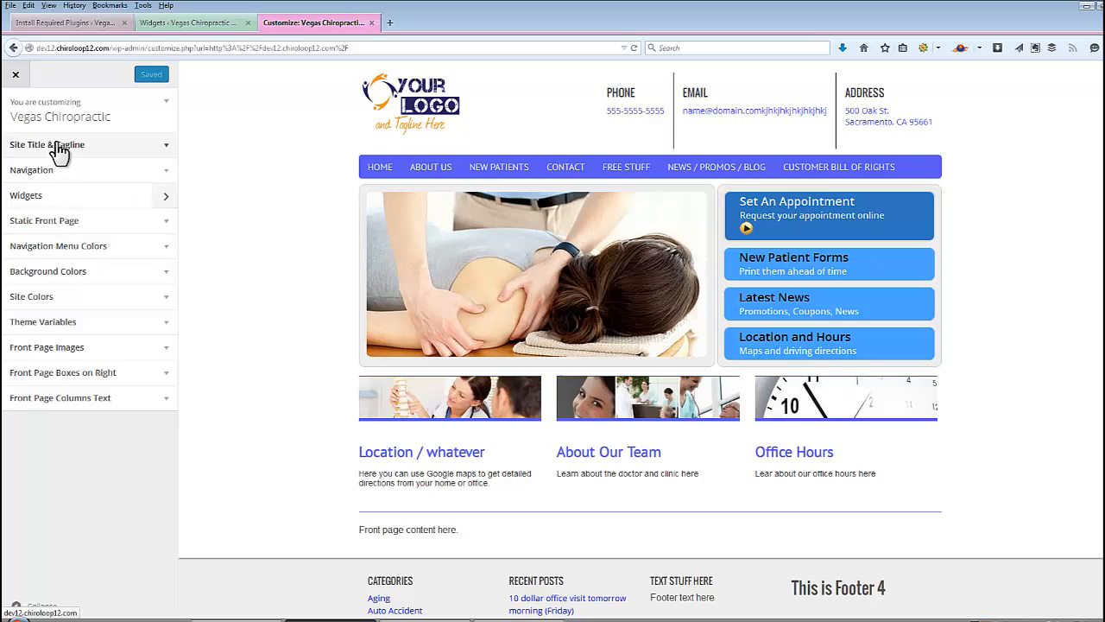
pyautogui.click(65, 253)
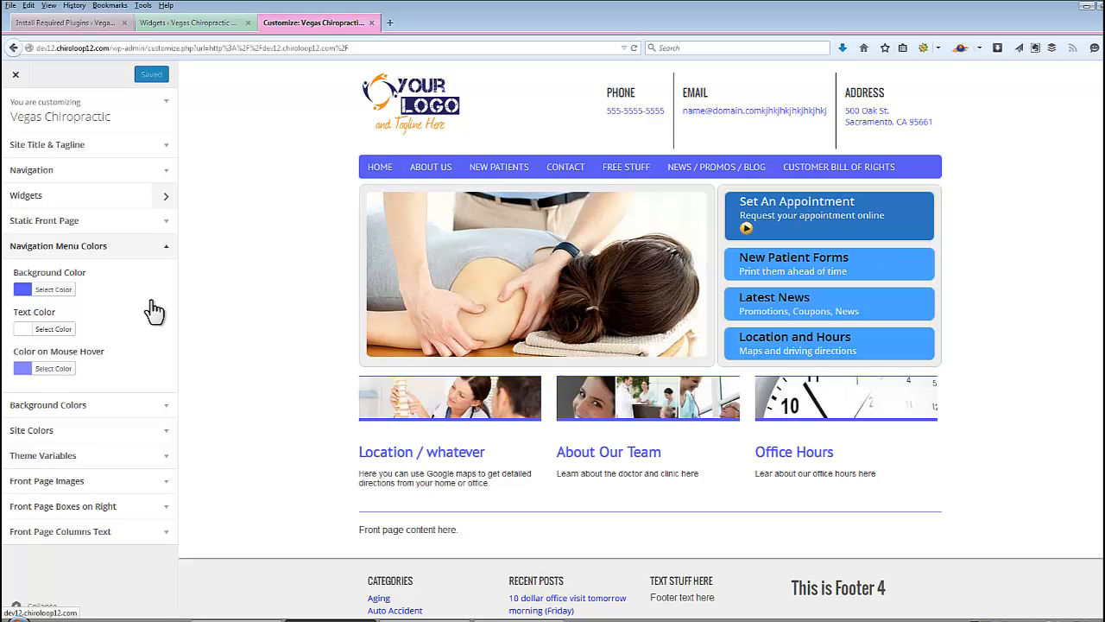
pyautogui.click(53, 291)
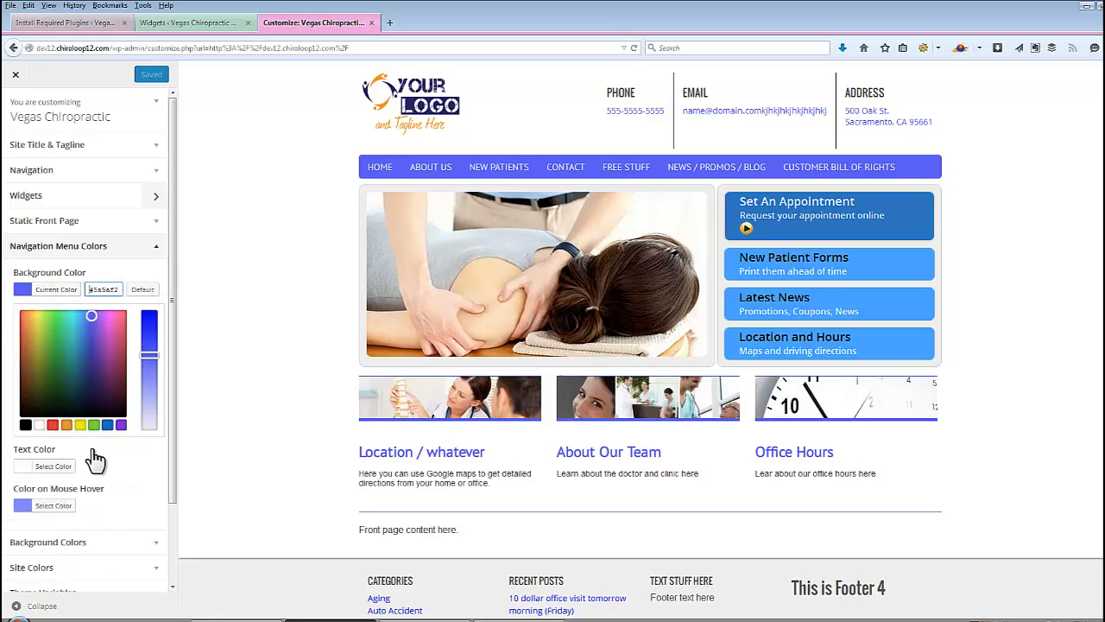
pyautogui.click(66, 424)
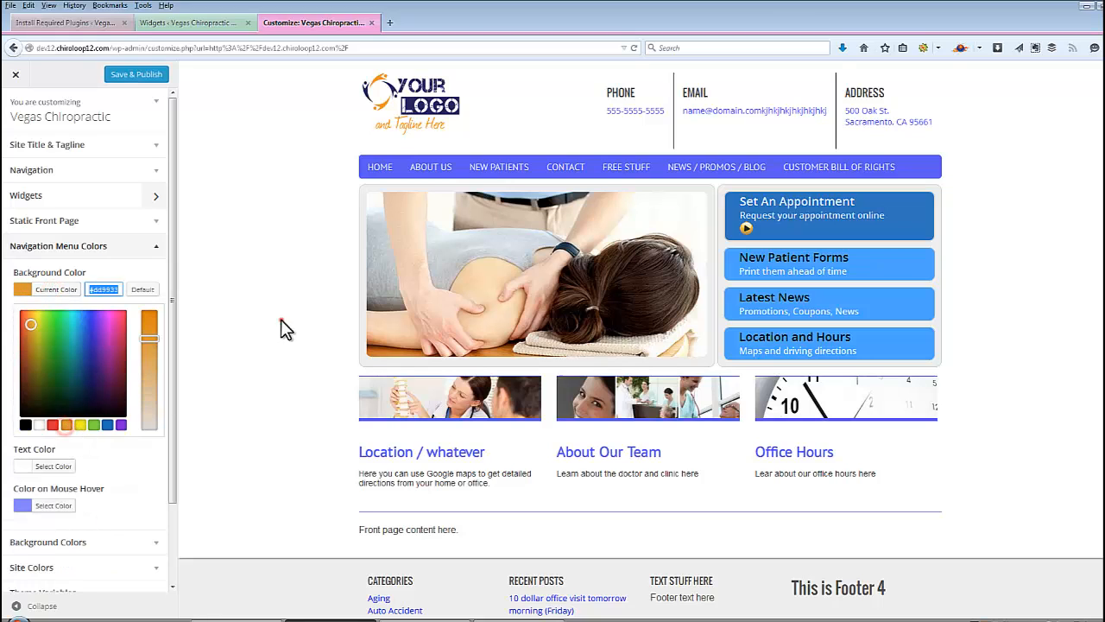
pyautogui.moveTo(436, 169)
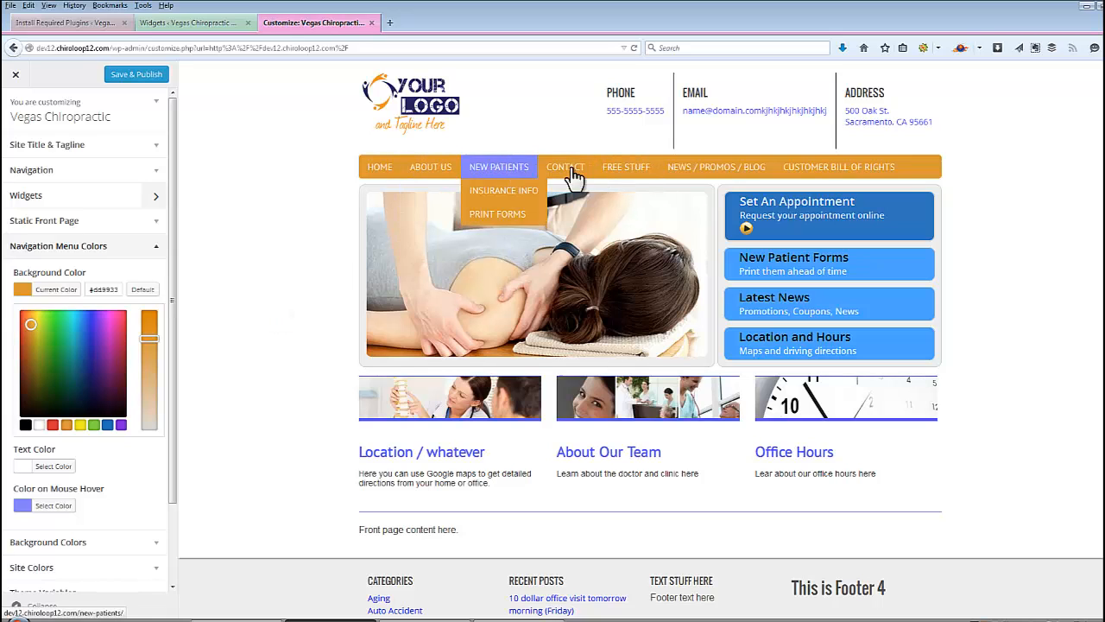
pyautogui.click(118, 269)
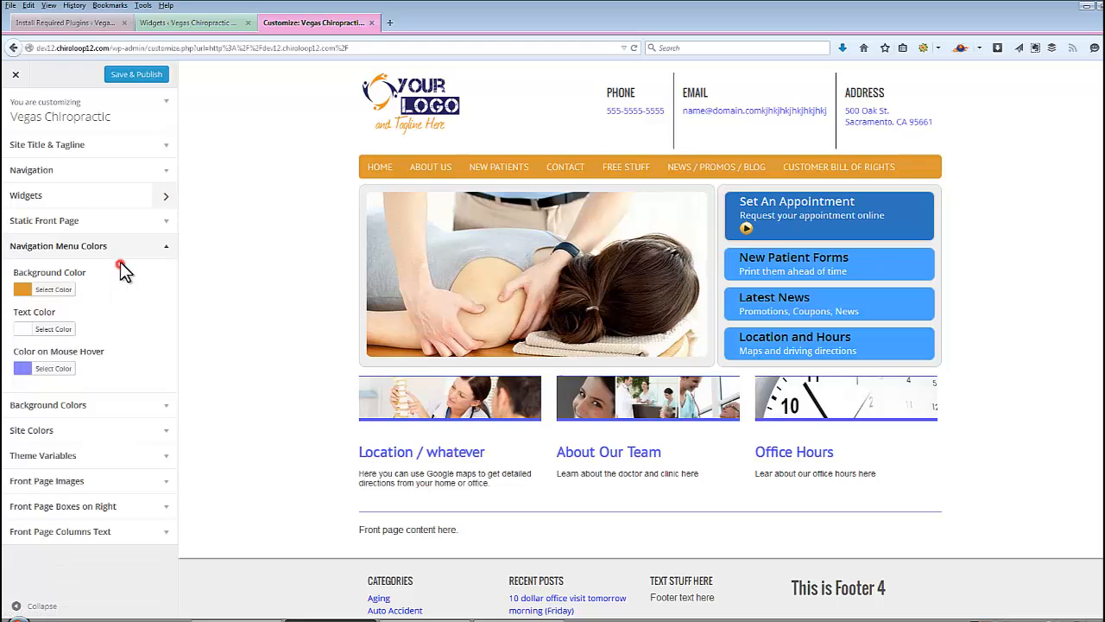
# Step: Set the navigation menu's mouse hover color to red (#dd3333)
pyautogui.click(54, 370)
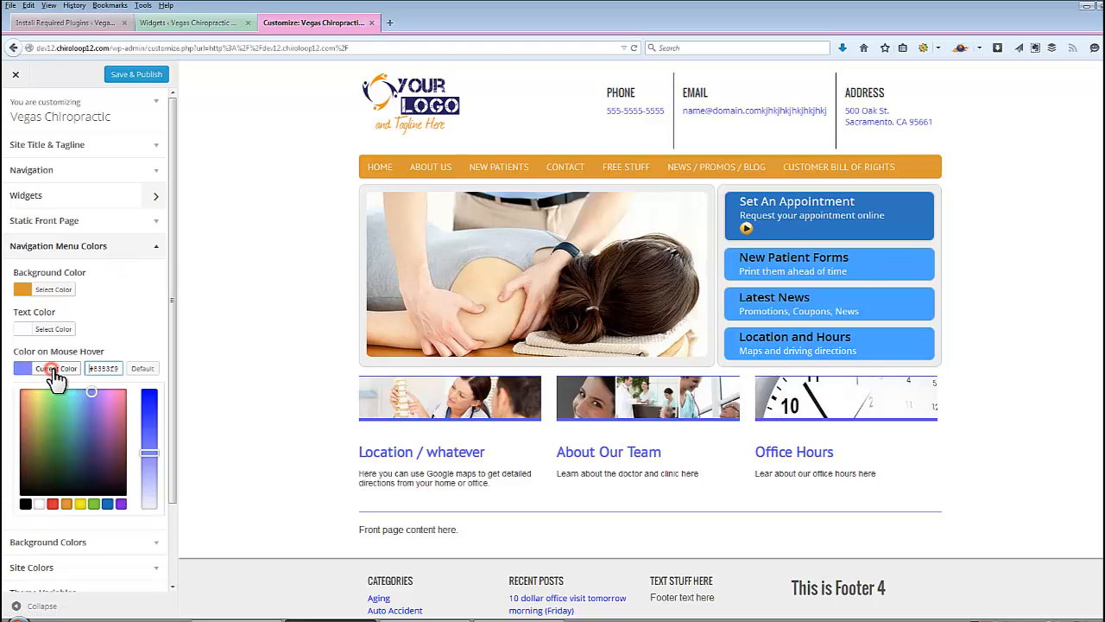
pyautogui.click(53, 506)
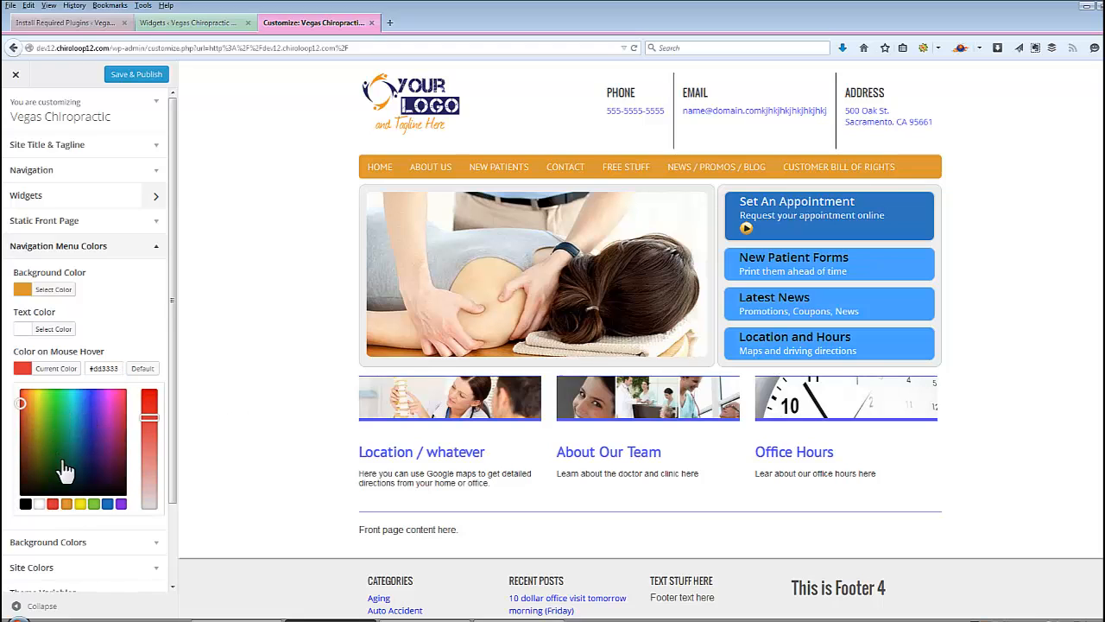
pyautogui.moveTo(503, 174)
pyautogui.click(123, 341)
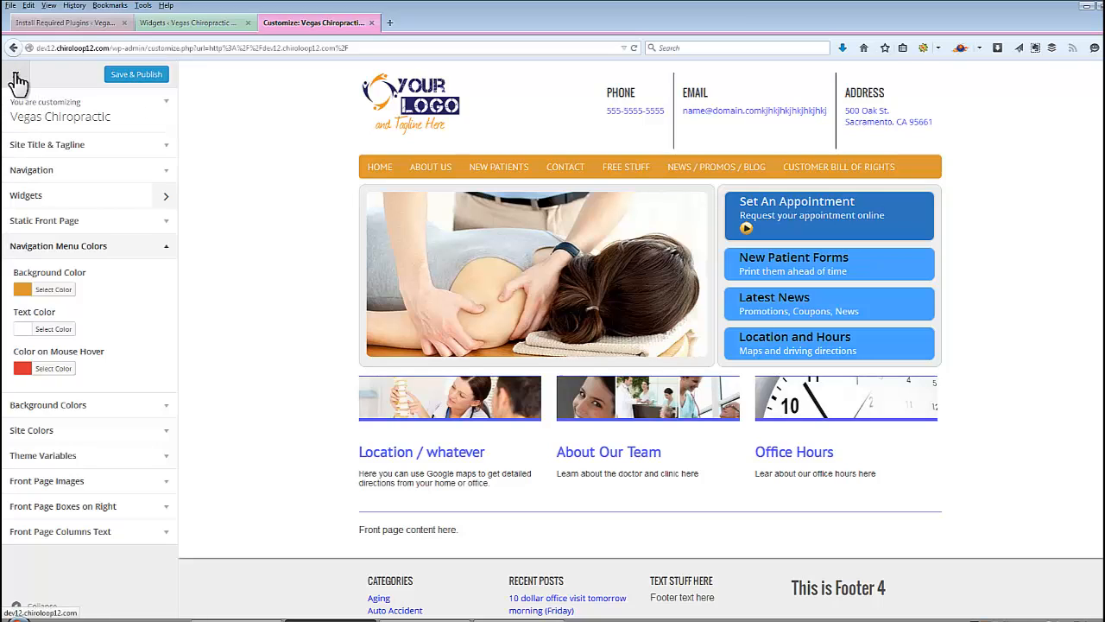
pyautogui.click(169, 247)
# Step: Try yellow (#eeee22) as the site's background color and restore the default color
pyautogui.click(63, 274)
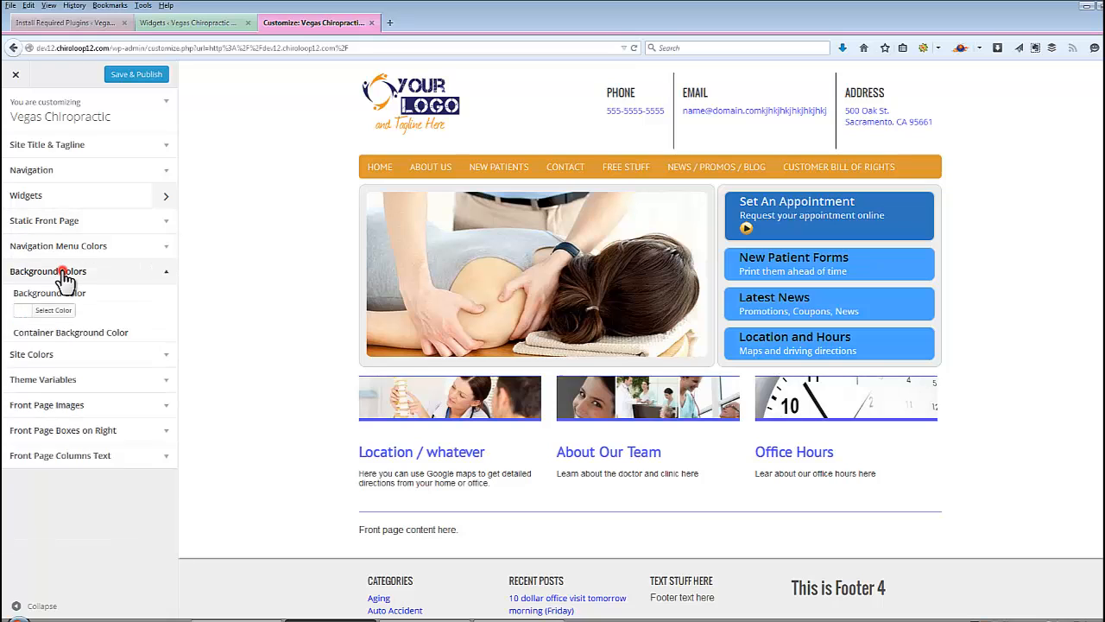
pyautogui.click(53, 316)
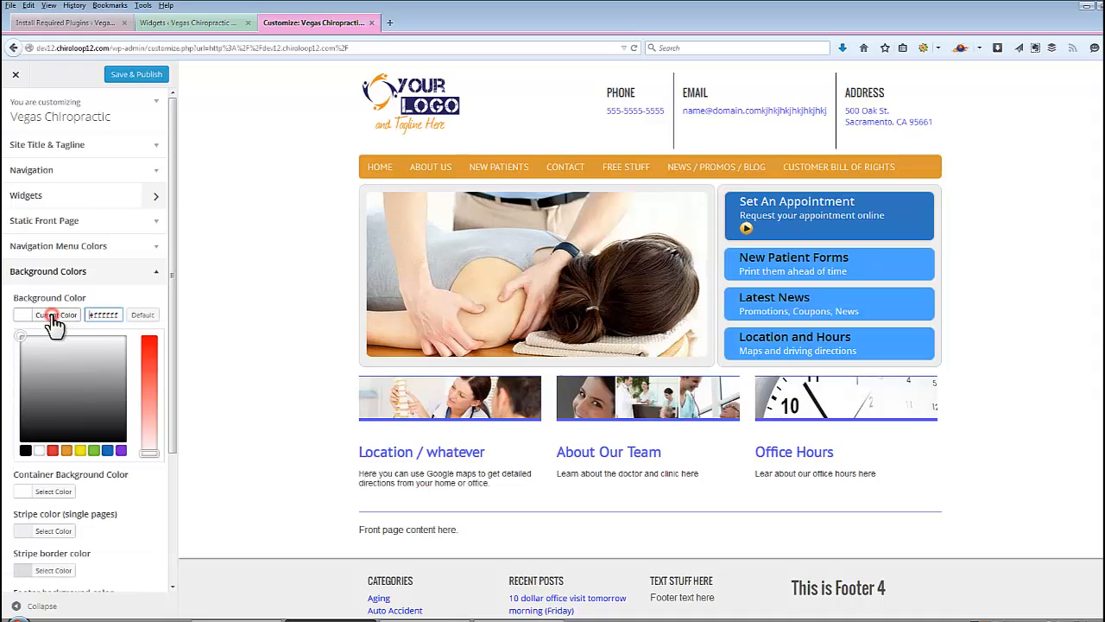
pyautogui.click(80, 451)
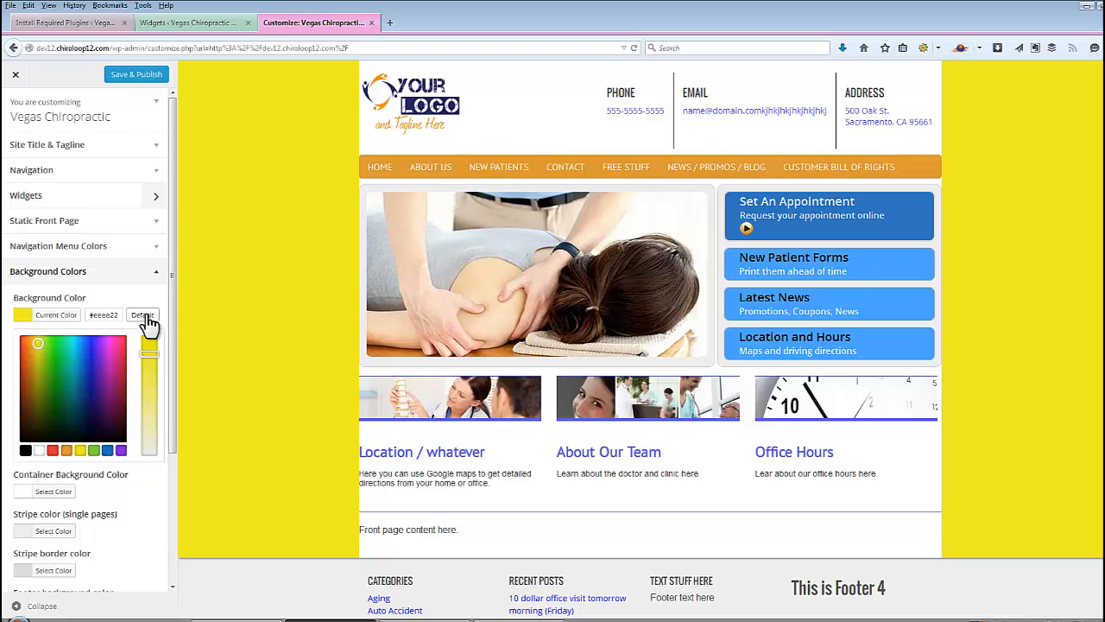
pyautogui.click(144, 316)
pyautogui.click(142, 297)
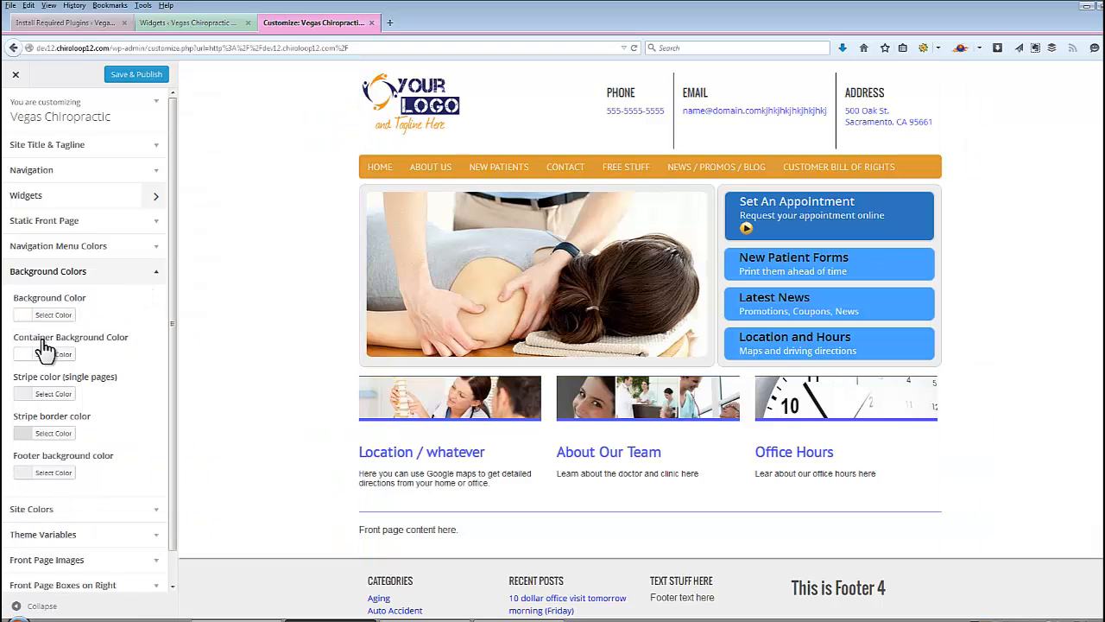
# Step: Try red (#dd3333) as the container background color and restore the default color
pyautogui.click(51, 354)
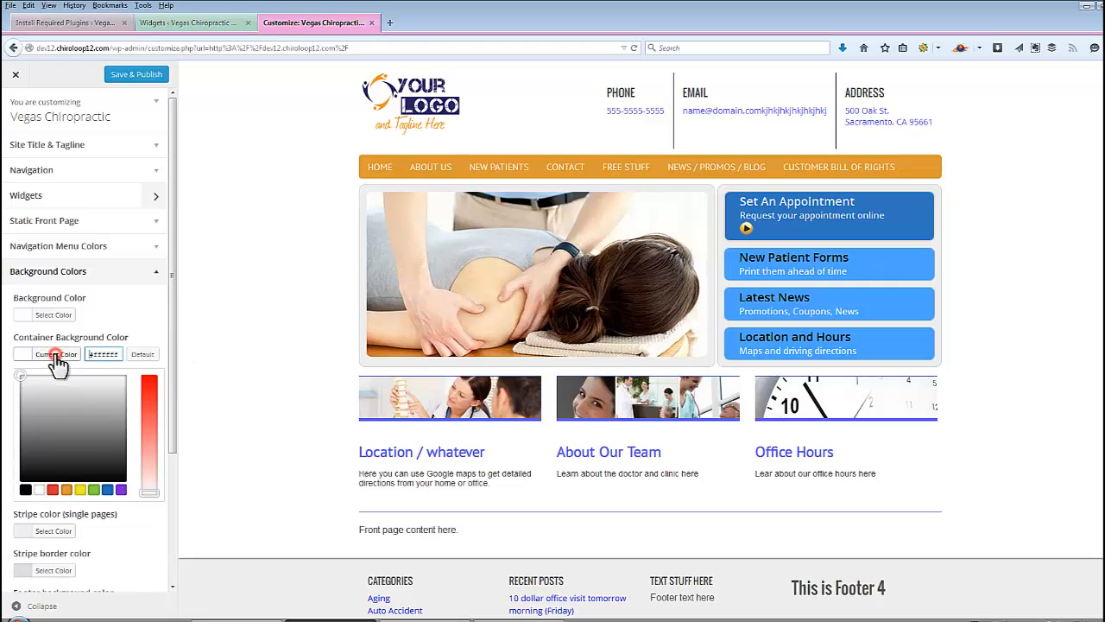
pyautogui.click(53, 490)
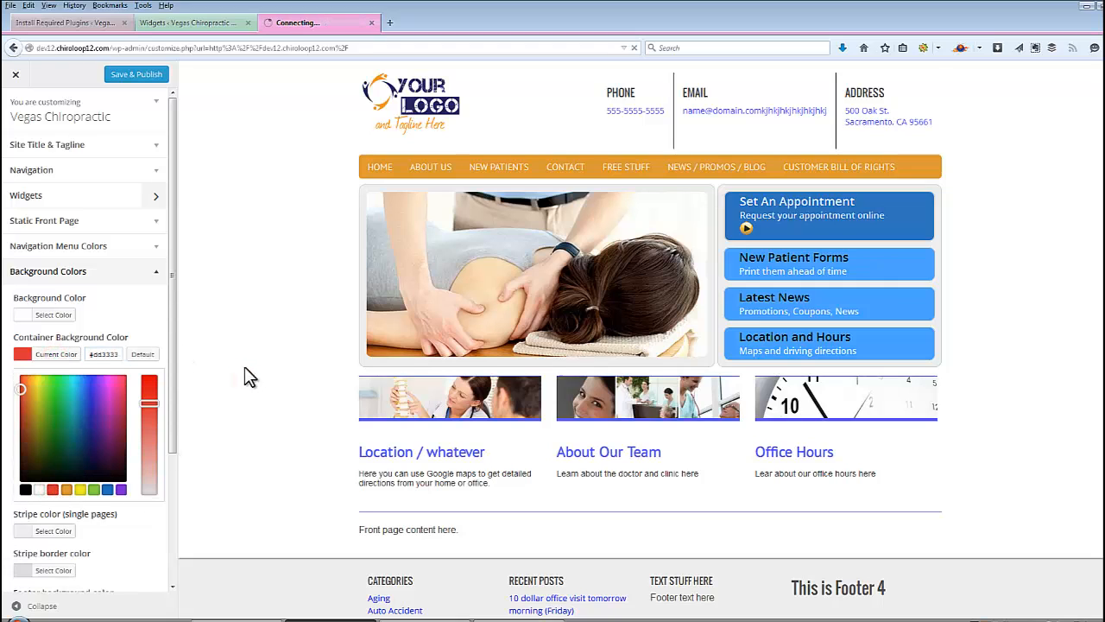
pyautogui.click(143, 354)
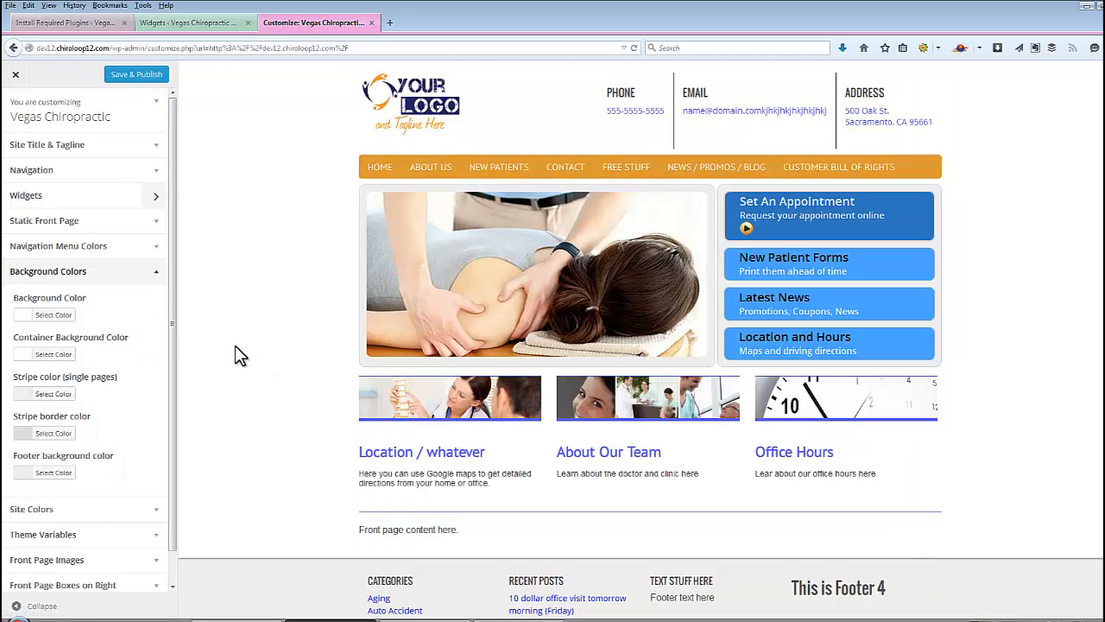
pyautogui.click(156, 278)
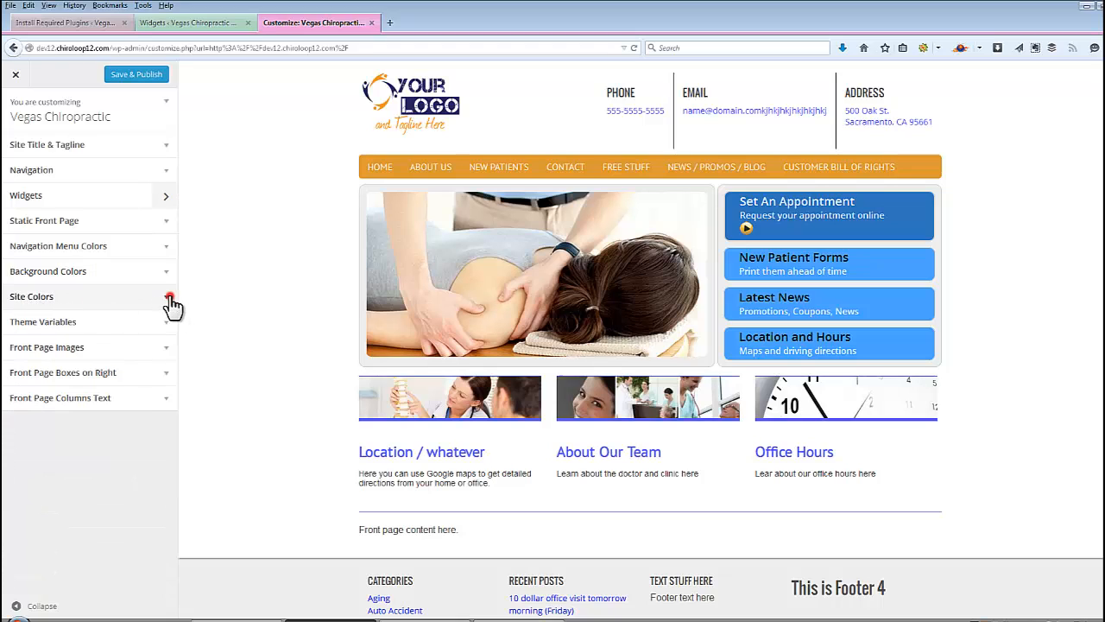
# Step: Set the color of the phone, email and address text in the site header to black
pyautogui.click(166, 298)
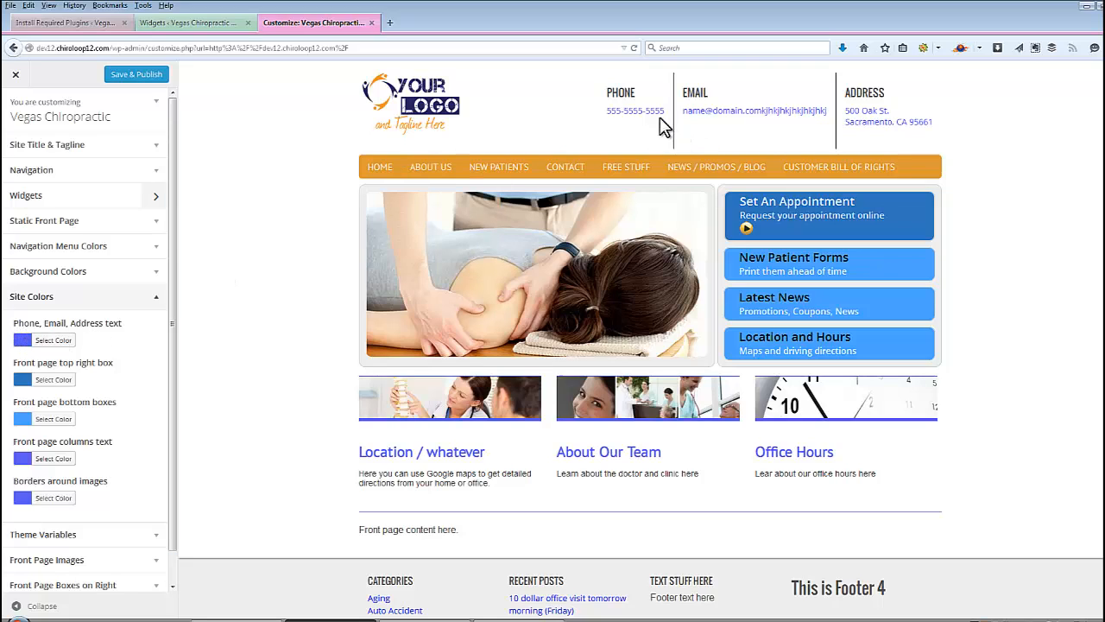
pyautogui.click(53, 341)
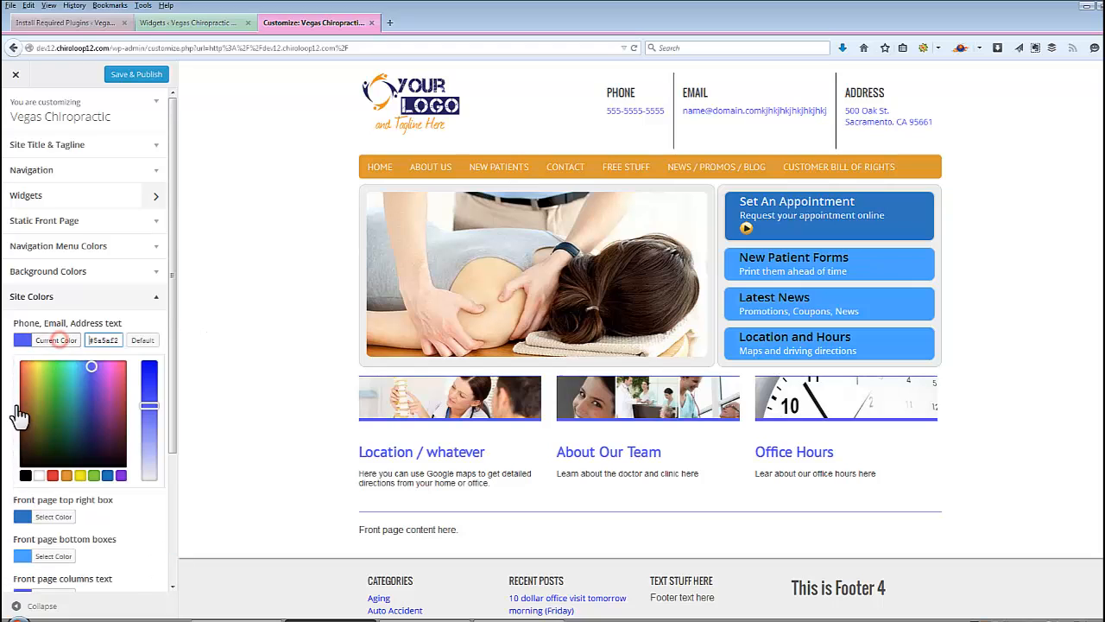
pyautogui.click(25, 476)
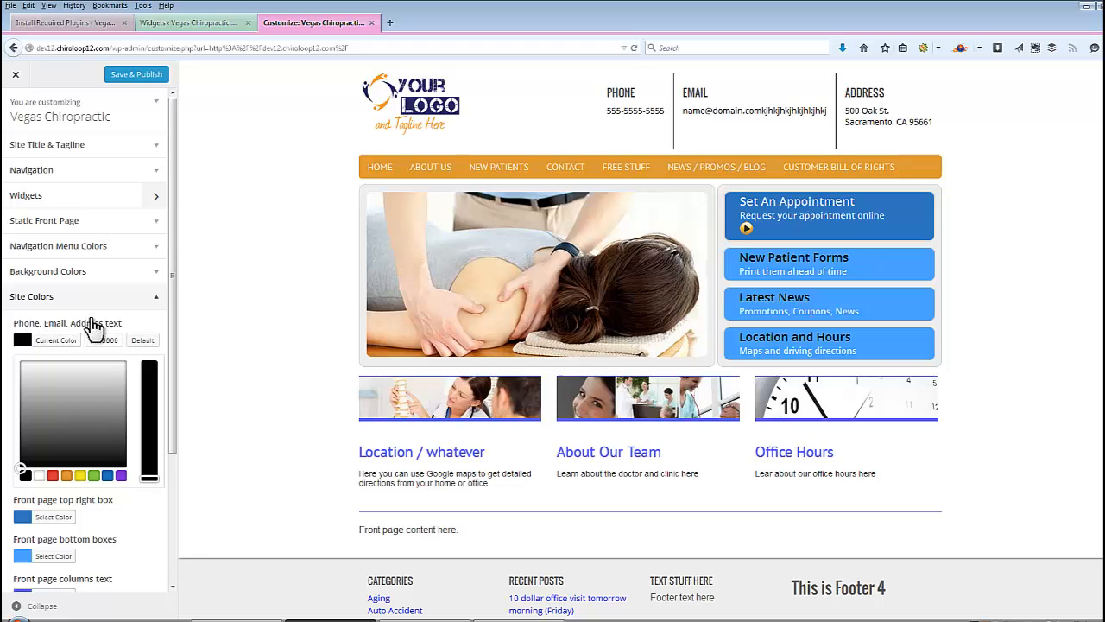
pyautogui.click(144, 327)
# Step: Try yellow (#eeee22) for the front page's top right box and restore its default color
pyautogui.scroll(-1, 139, 366)
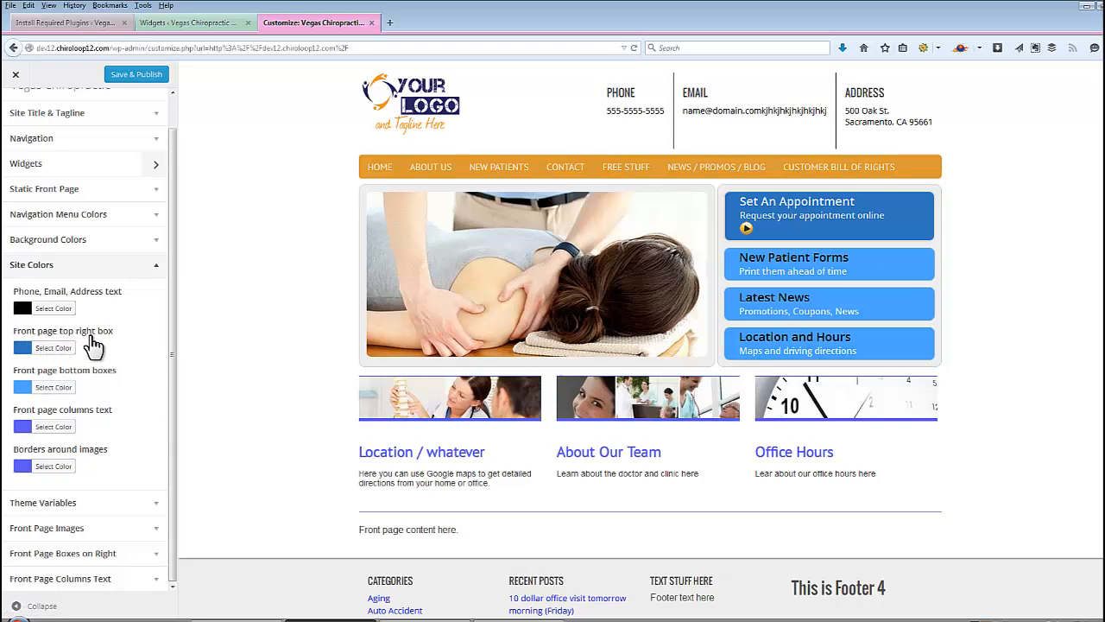
pyautogui.click(53, 348)
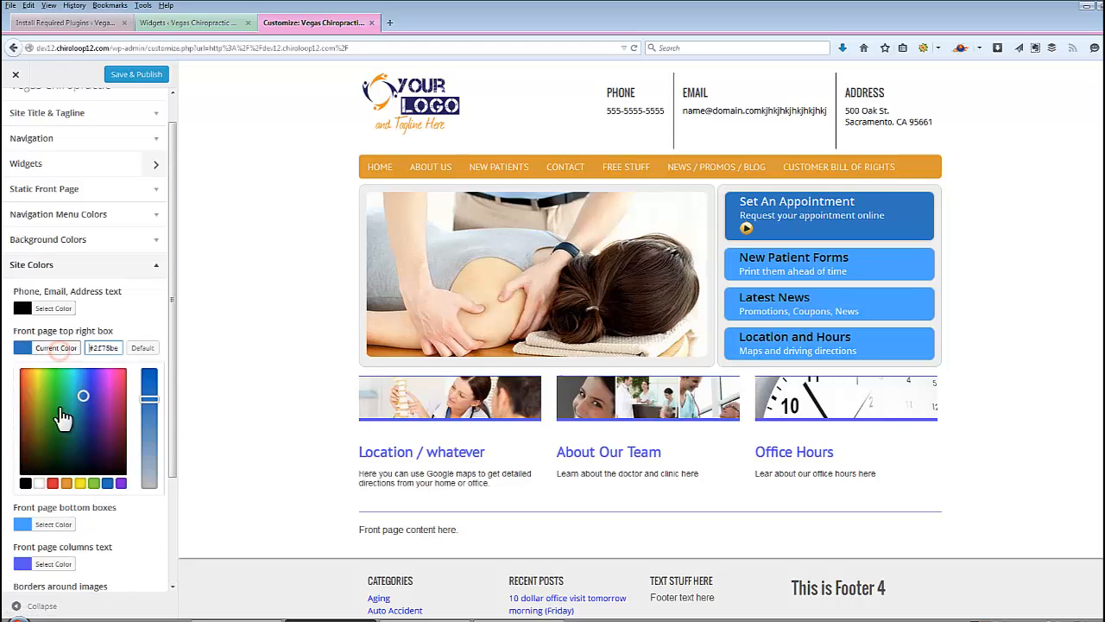
pyautogui.click(80, 483)
pyautogui.click(271, 405)
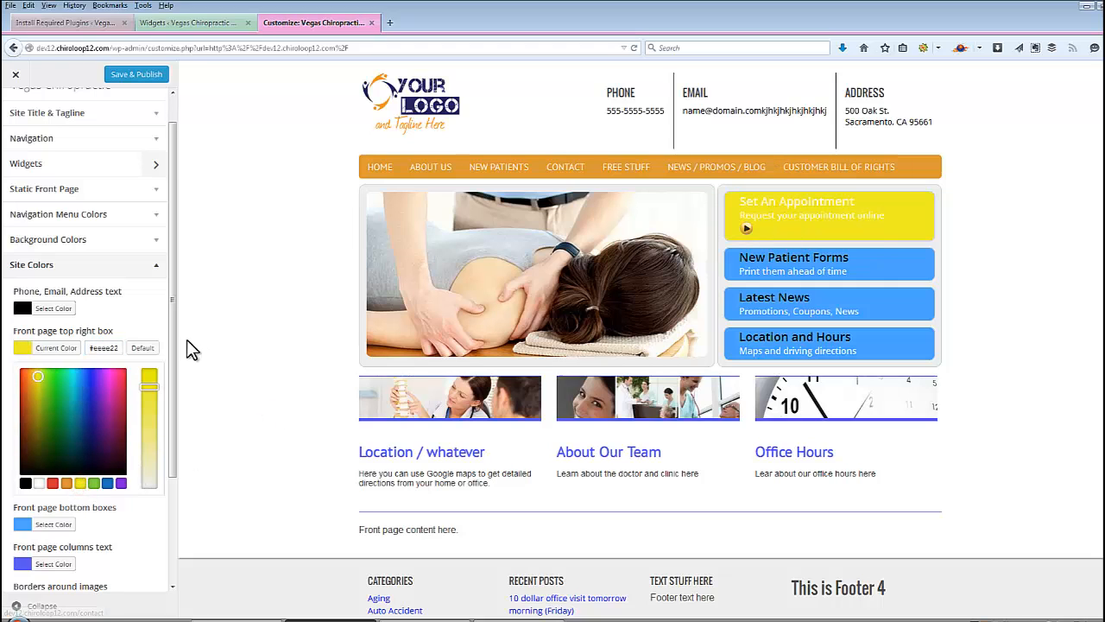
pyautogui.click(148, 348)
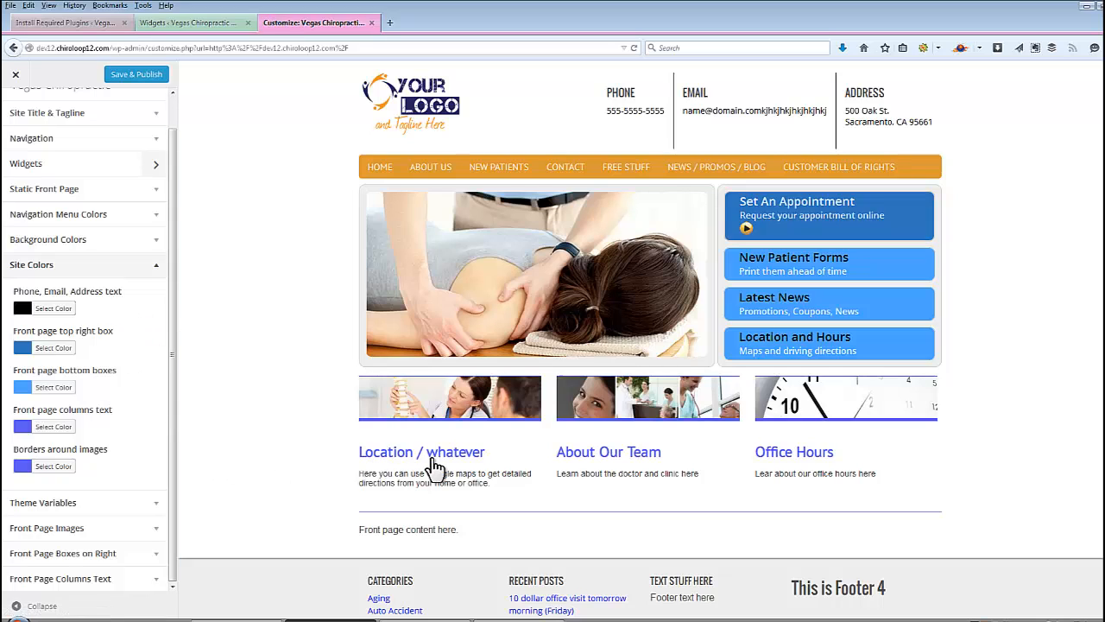
# Step: Set the front page columns text color to black (#000000)
pyautogui.click(61, 427)
pyautogui.click(25, 561)
pyautogui.click(236, 473)
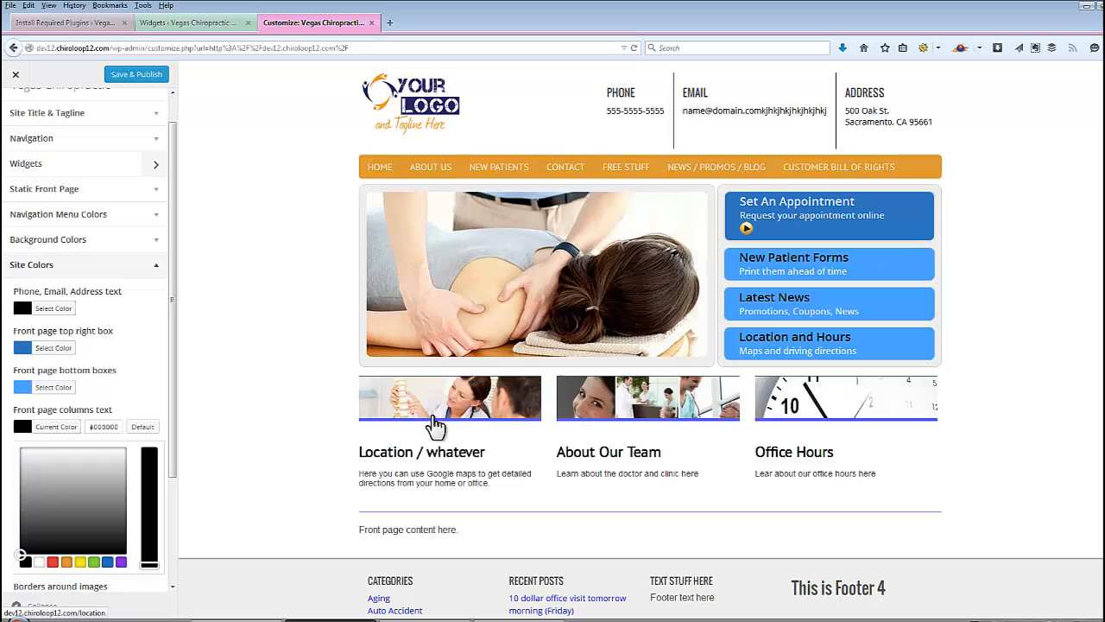
pyautogui.click(87, 391)
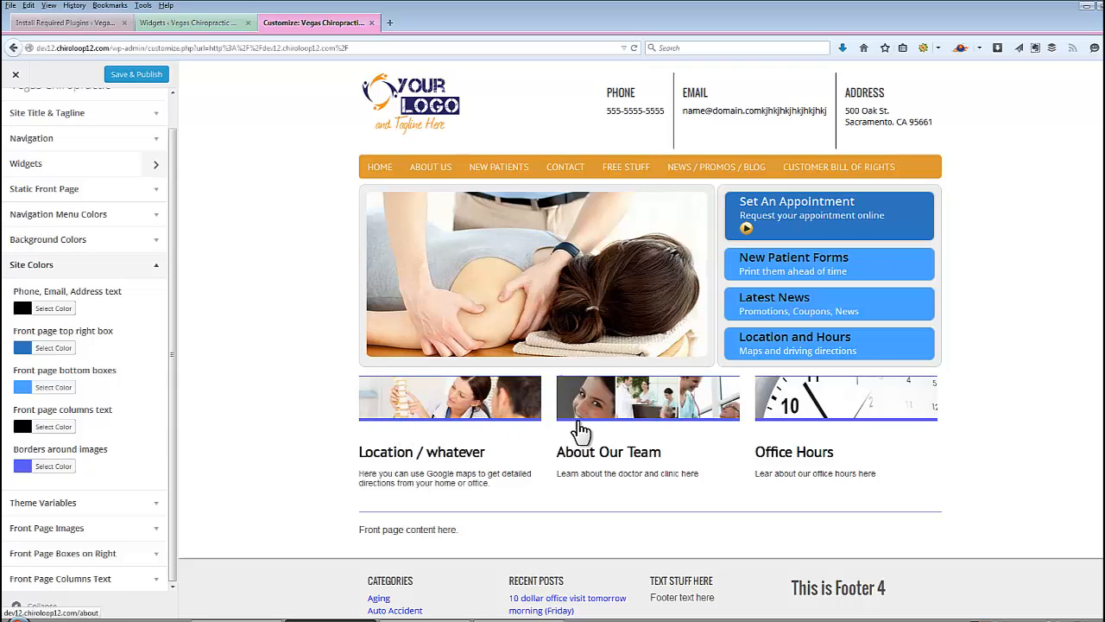
pyautogui.click(153, 264)
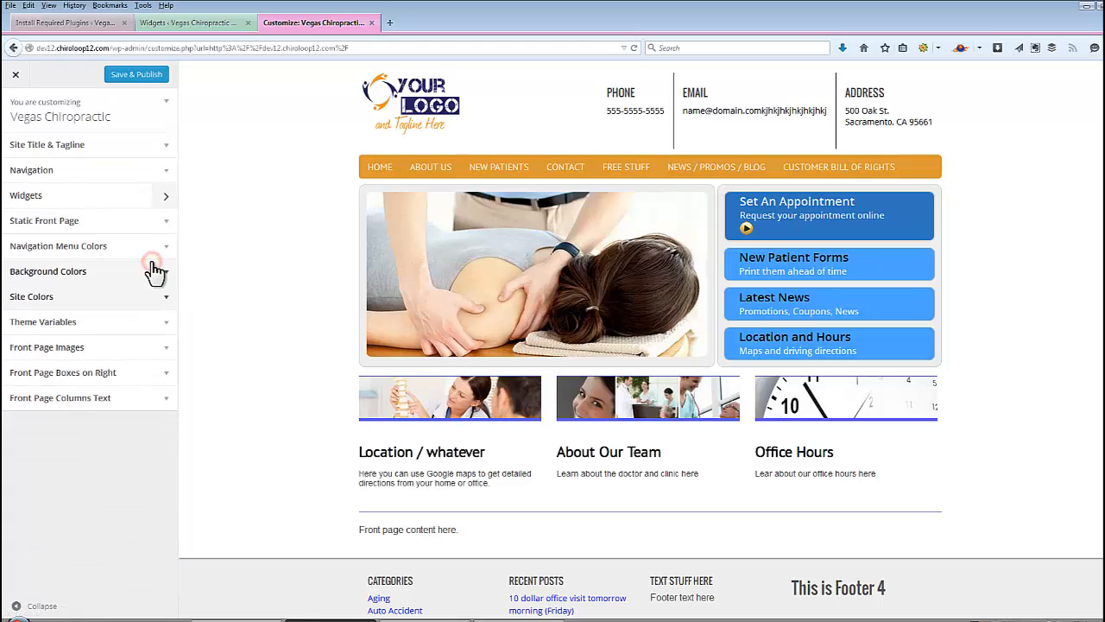
# Step: Delete the stray characters after the domain in the theme's contact email address
pyautogui.click(39, 322)
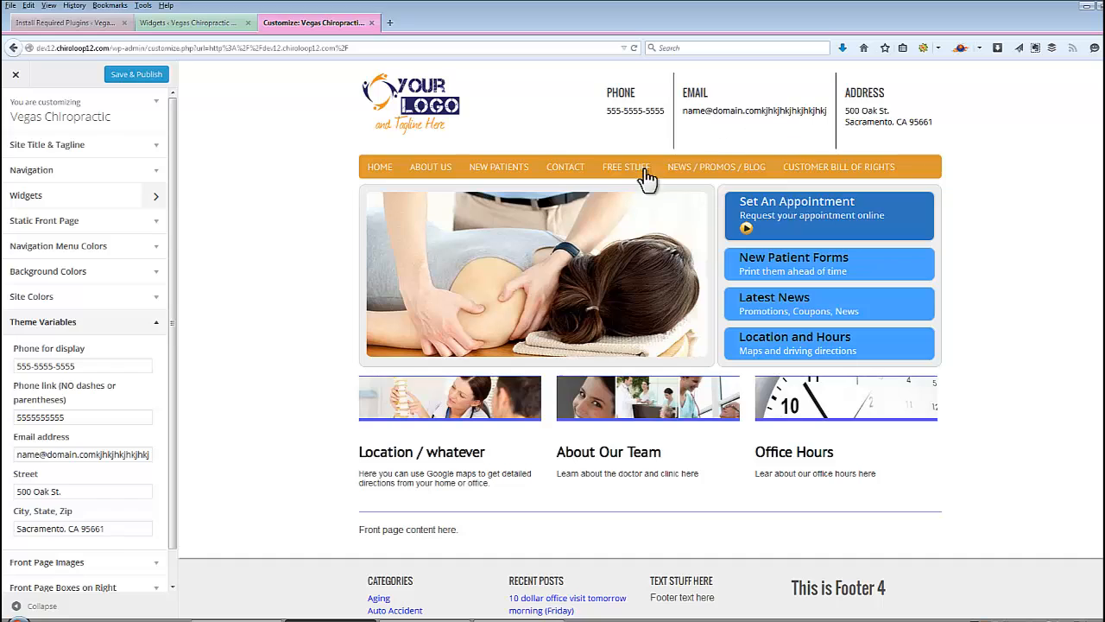
pyautogui.moveTo(97, 454); pyautogui.dragTo(274, 449)
pyautogui.press('BackSpace')
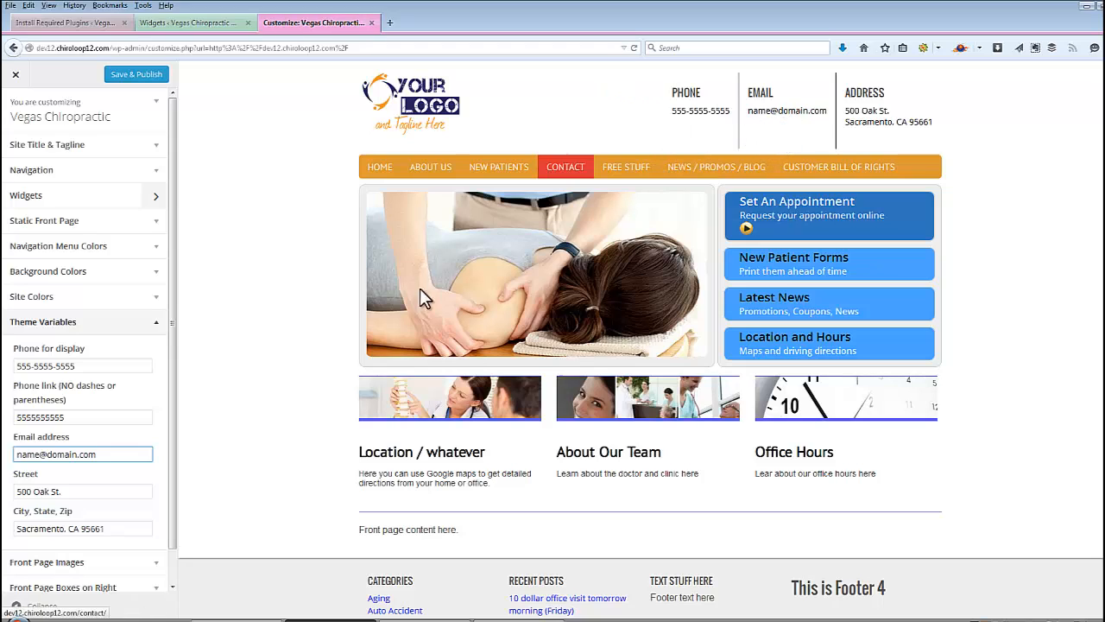
pyautogui.click(80, 323)
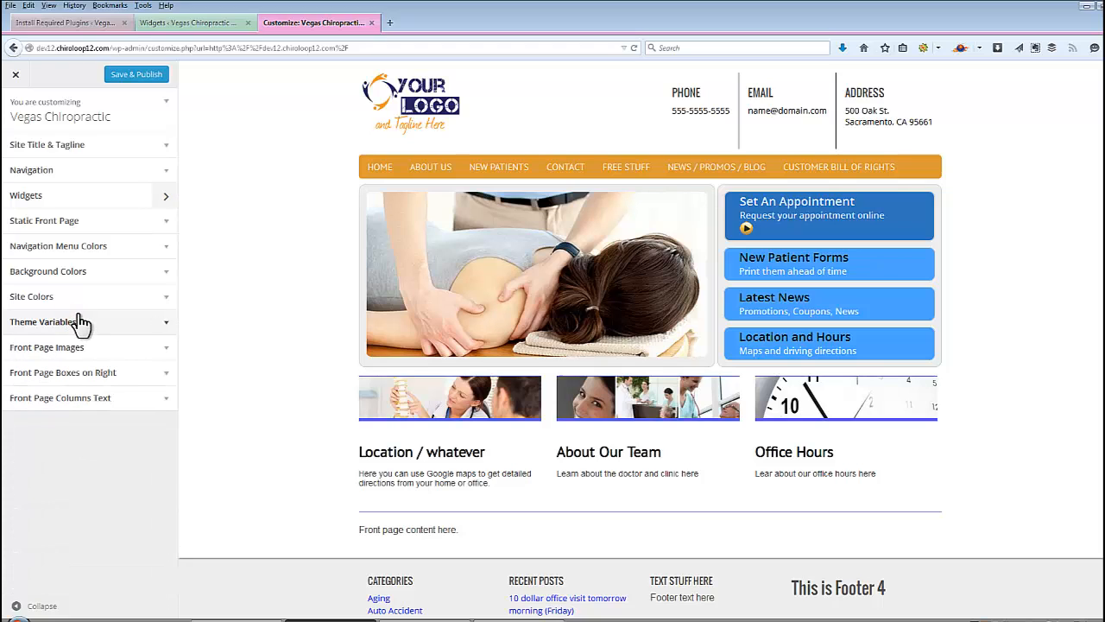
# Step: Replace the site logo with the Advanced Chiropractic Center logo from the media library
pyautogui.click(69, 349)
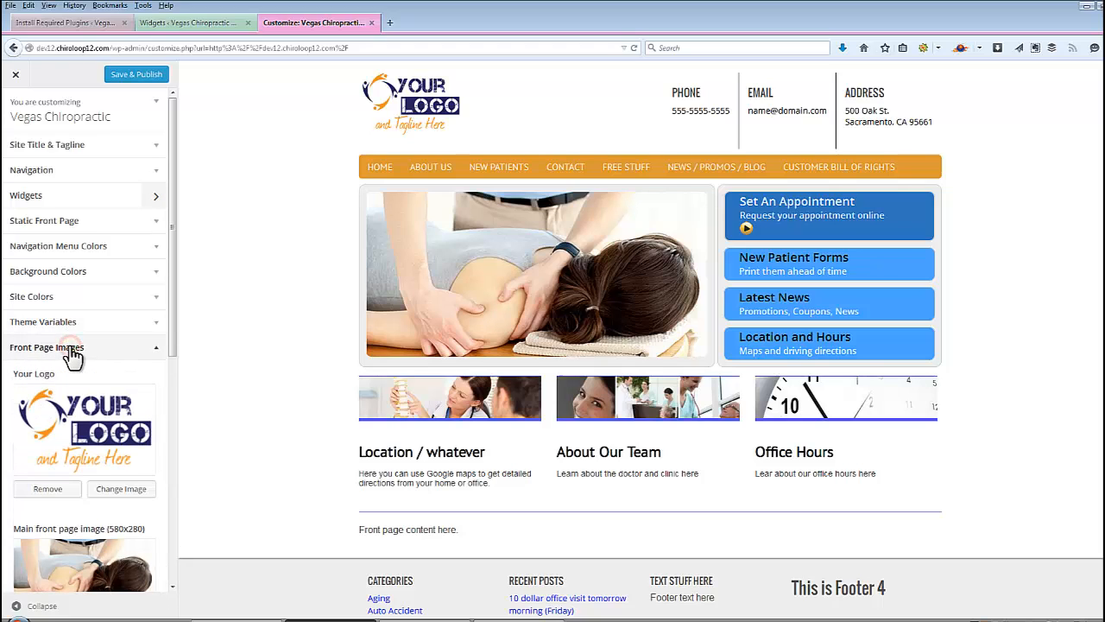
pyautogui.scroll(-4, 74, 397)
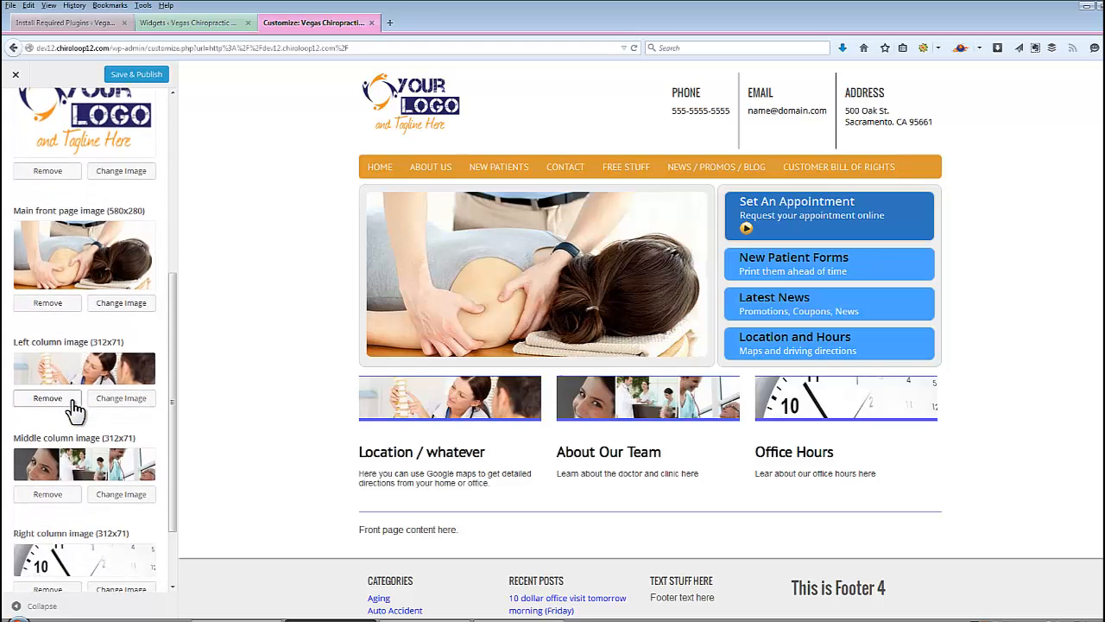
pyautogui.scroll(2, 75, 406)
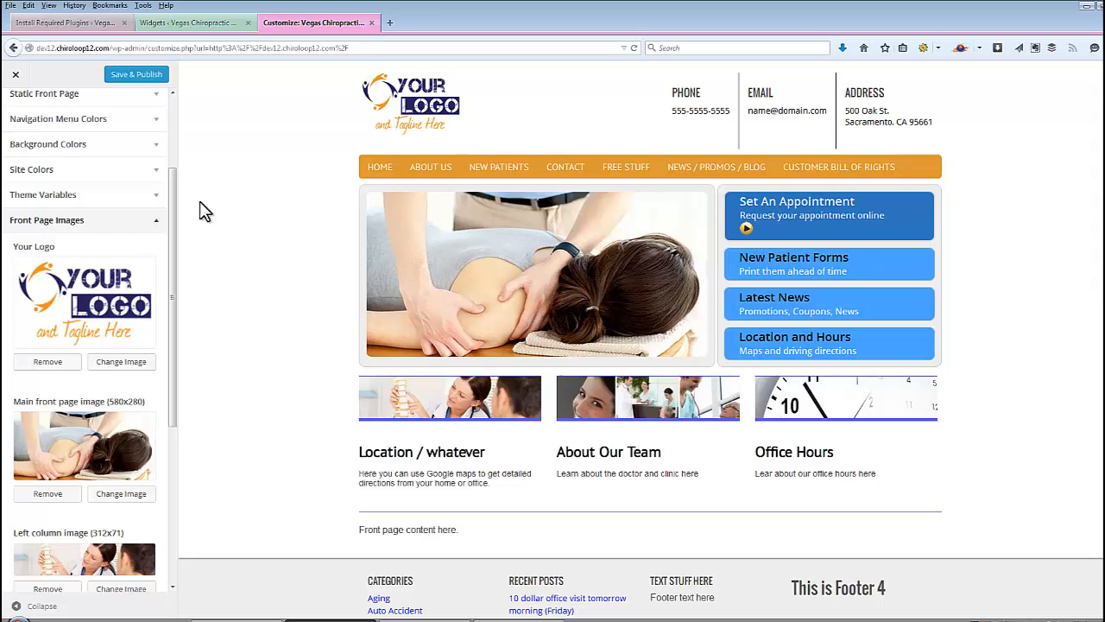
pyautogui.click(123, 363)
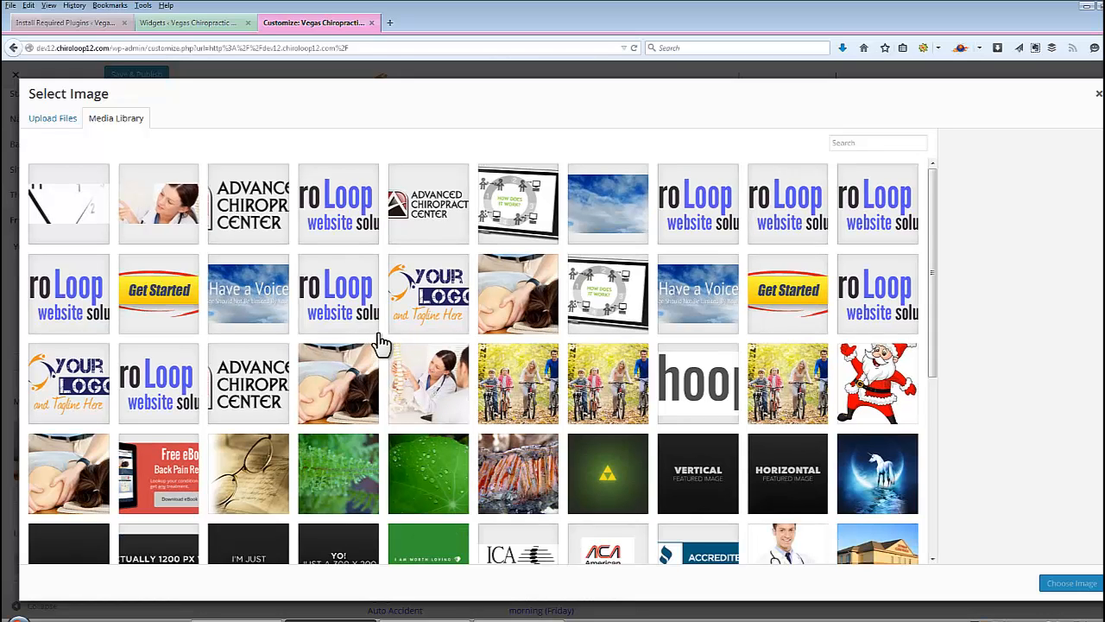
pyautogui.click(65, 127)
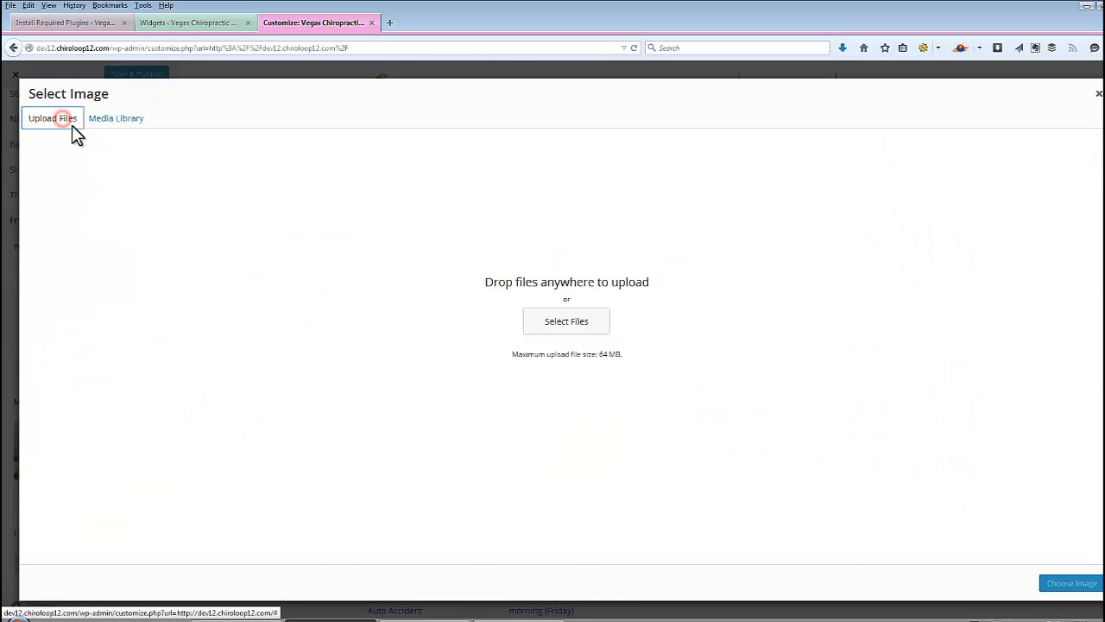
pyautogui.click(116, 120)
pyautogui.click(253, 214)
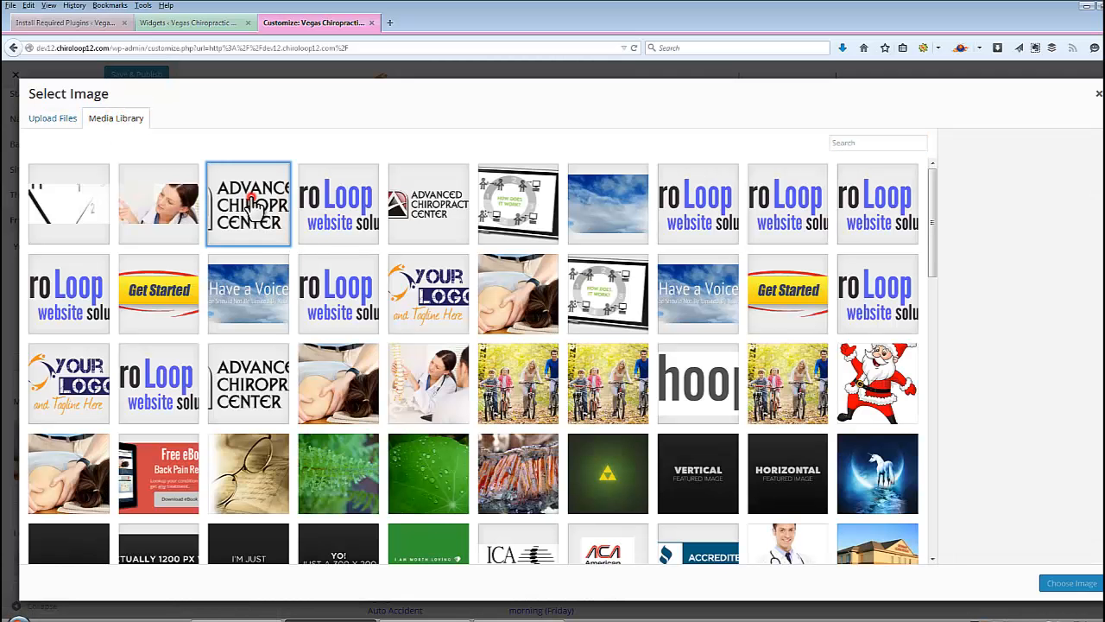
pyautogui.click(1069, 585)
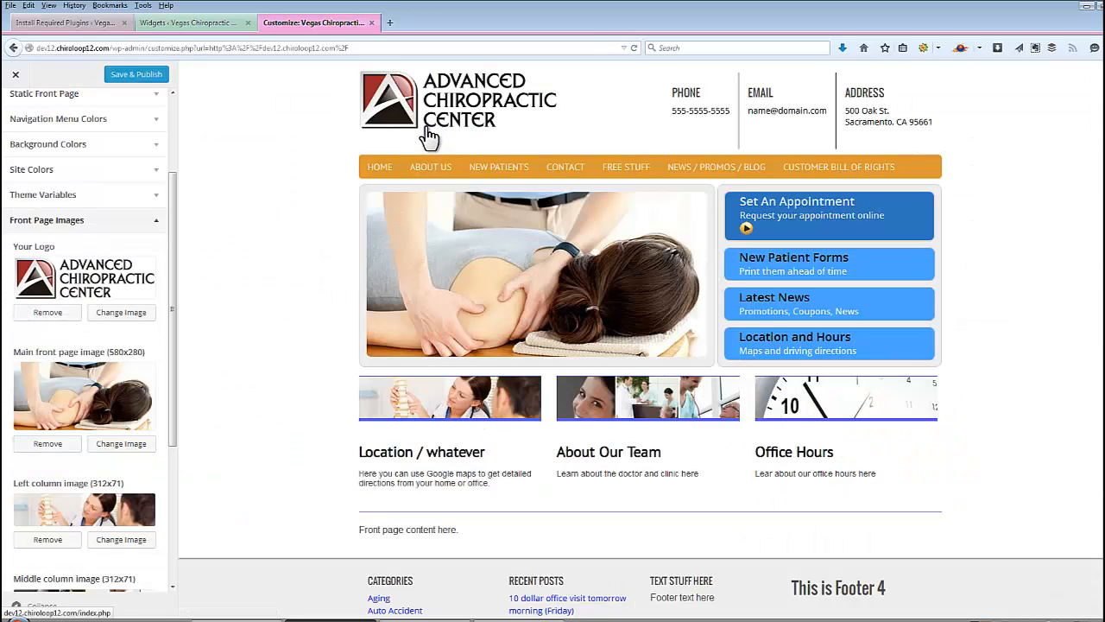
# Step: Upload bikes.png from the desktop and set it as the main front page image
pyautogui.scroll(-3, 314, 244)
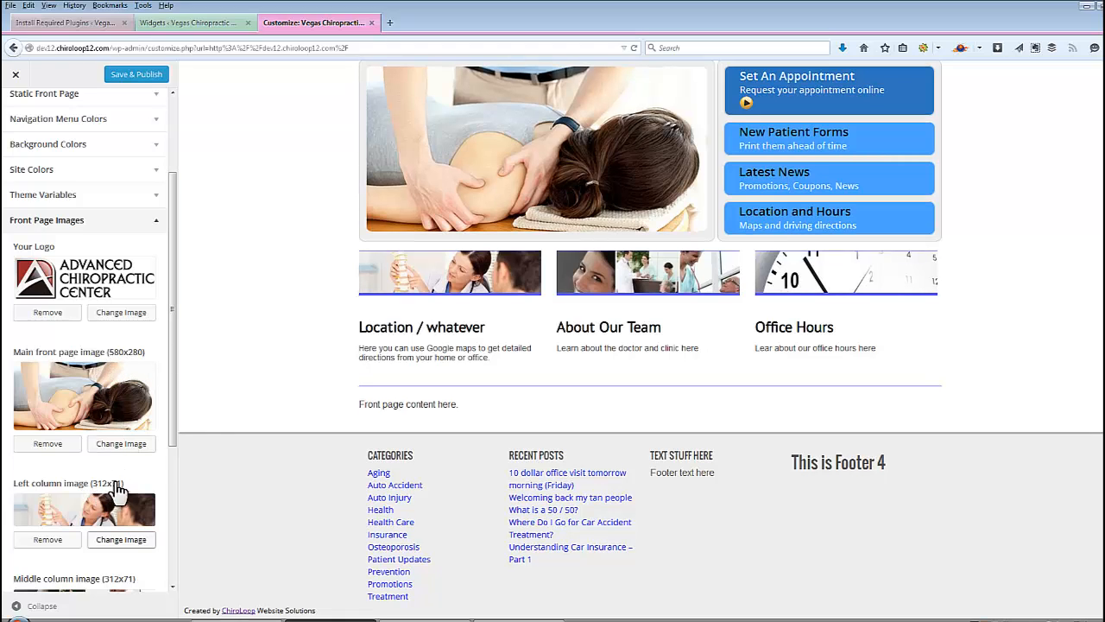
pyautogui.scroll(3, 259, 303)
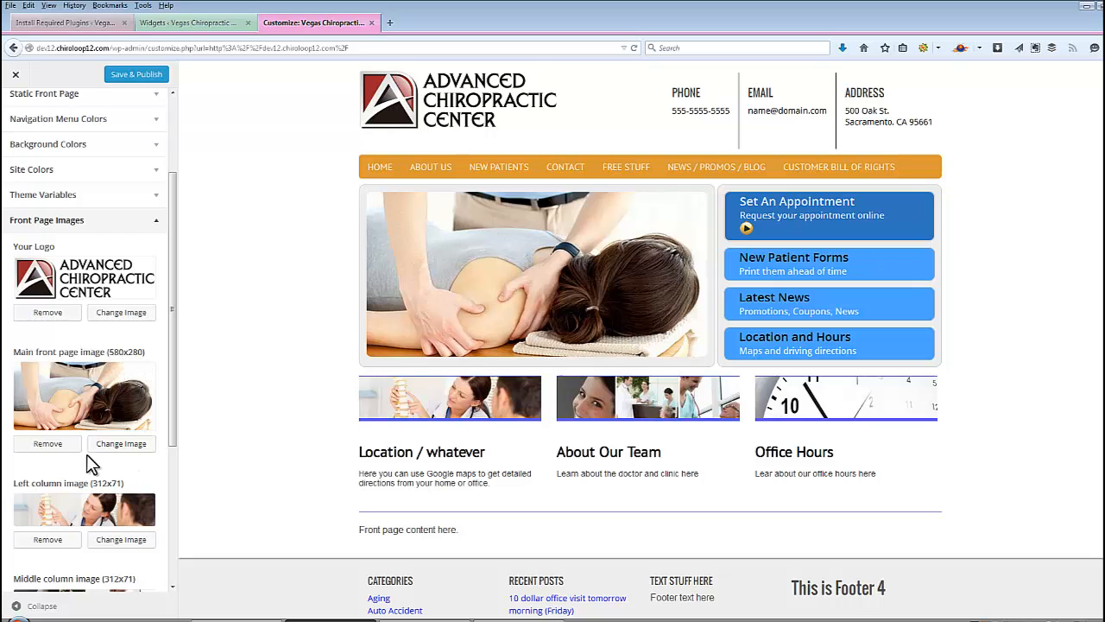
pyautogui.click(137, 445)
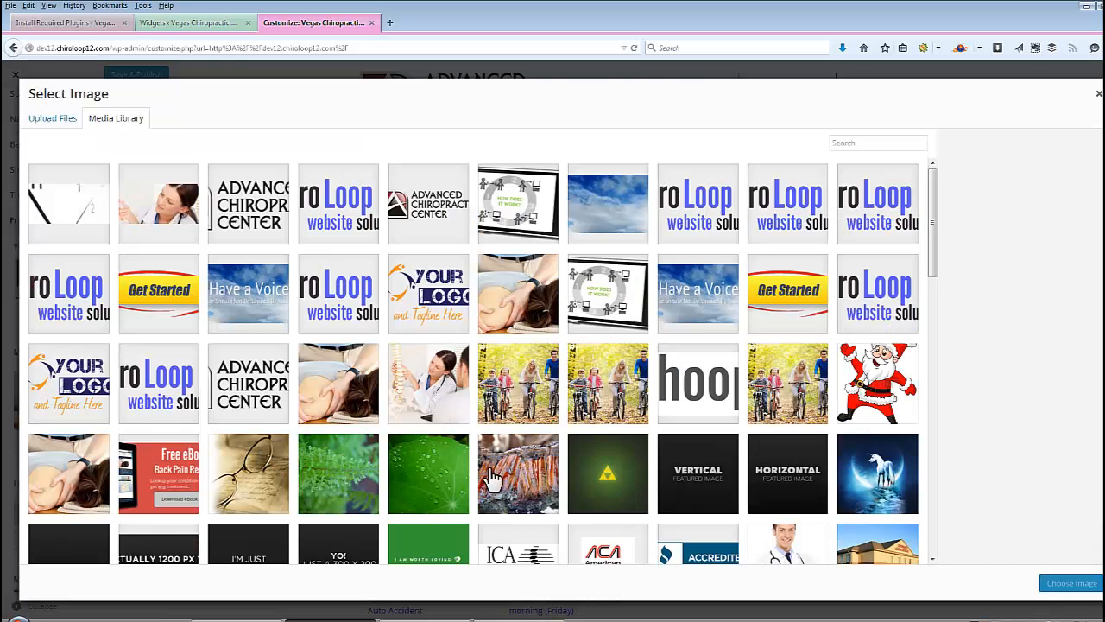
pyautogui.click(47, 121)
pyautogui.click(562, 326)
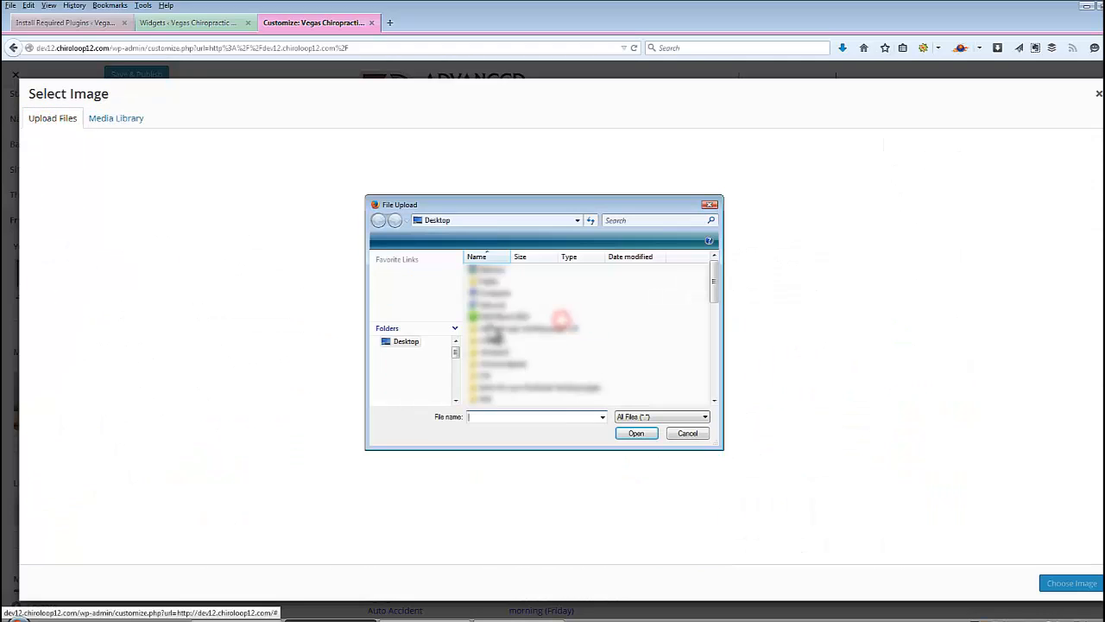
pyautogui.moveTo(712, 290); pyautogui.dragTo(720, 341)
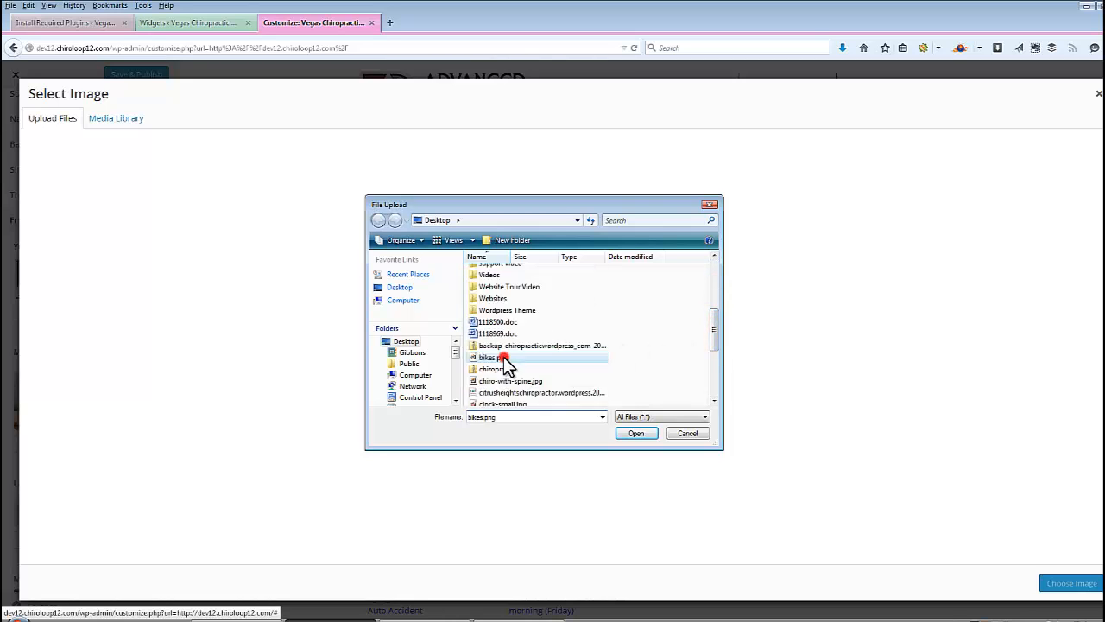
pyautogui.doubleClick(505, 360)
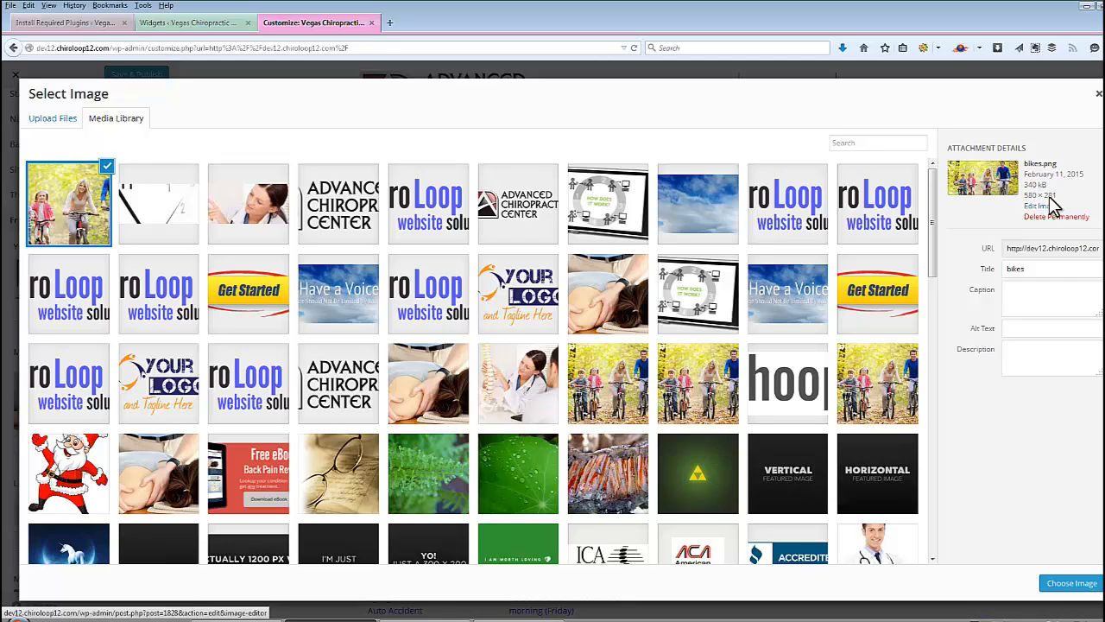
pyautogui.click(1071, 583)
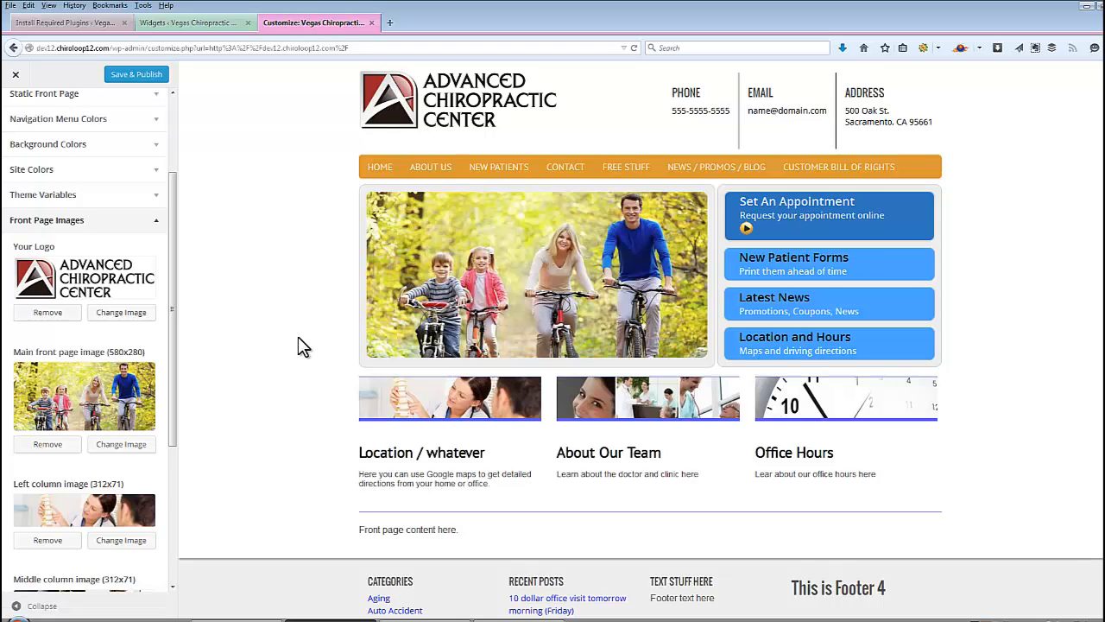
pyautogui.scroll(-2, 303, 345)
pyautogui.scroll(2, 302, 346)
pyautogui.click(157, 224)
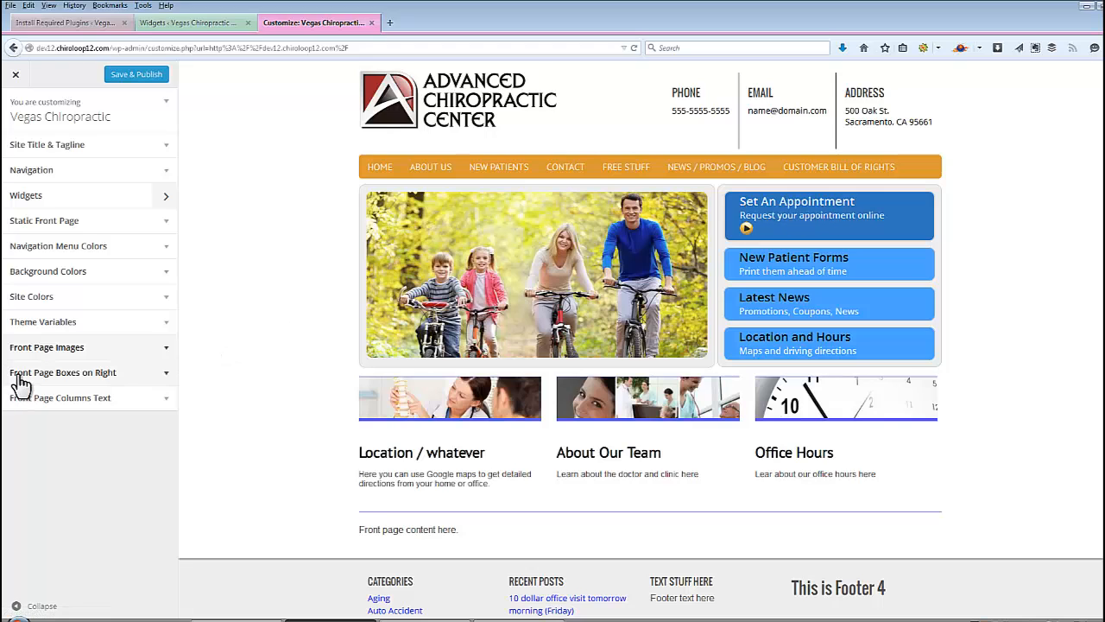
# Step: Change the header of the front page's top right box to "Request An Appointment"
pyautogui.click(168, 373)
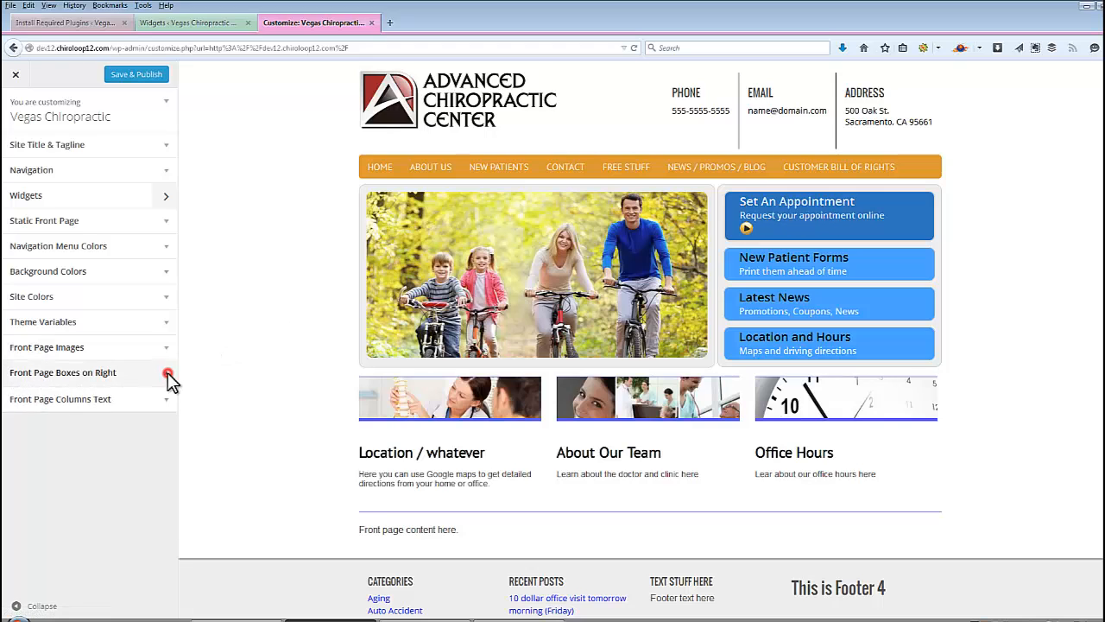
pyautogui.scroll(-2, 78, 363)
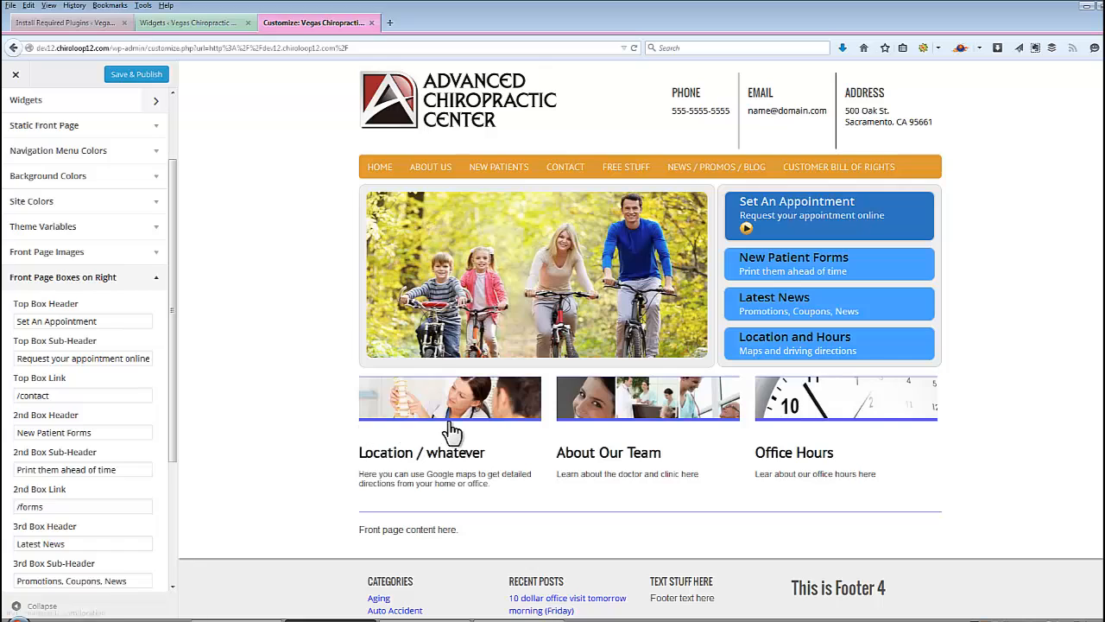
pyautogui.click(16, 322)
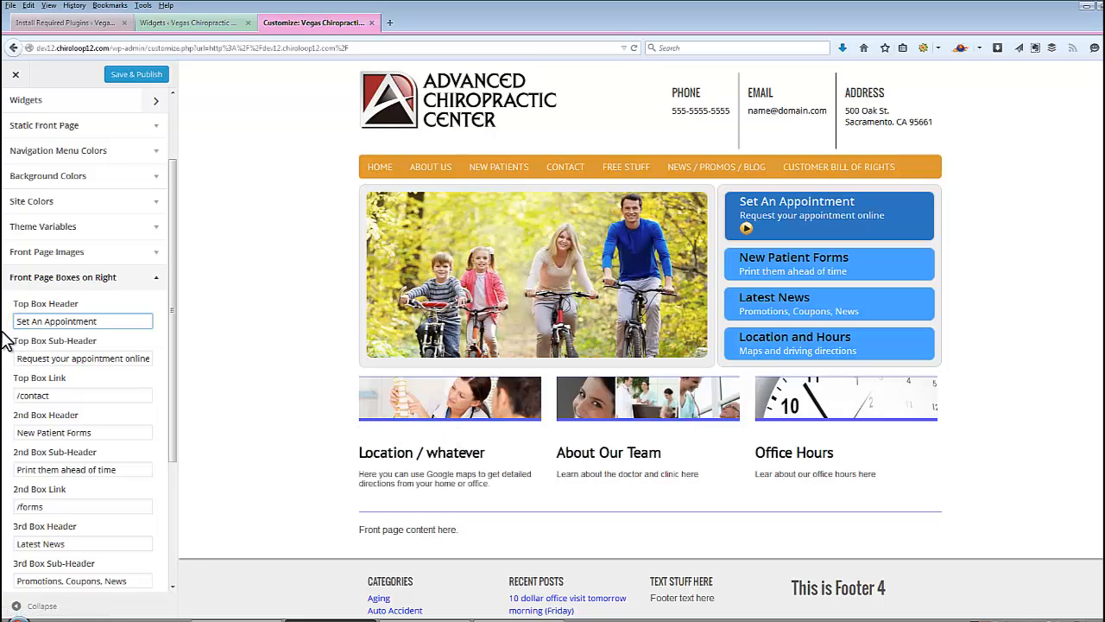
pyautogui.press('Delete')
pyautogui.write('Reques')
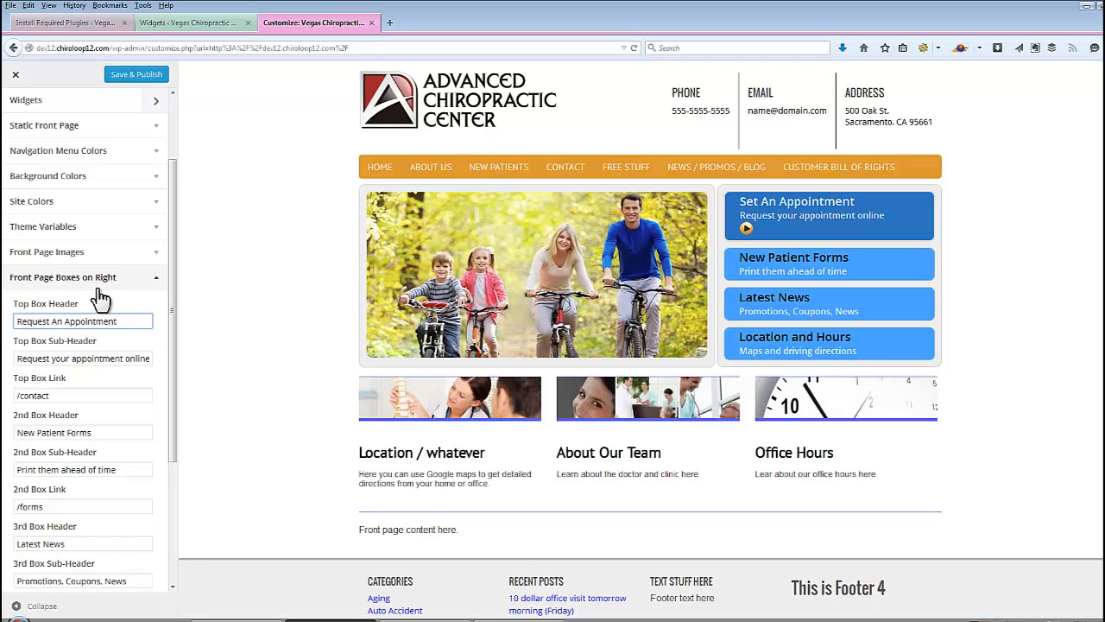
pyautogui.click(734, 204)
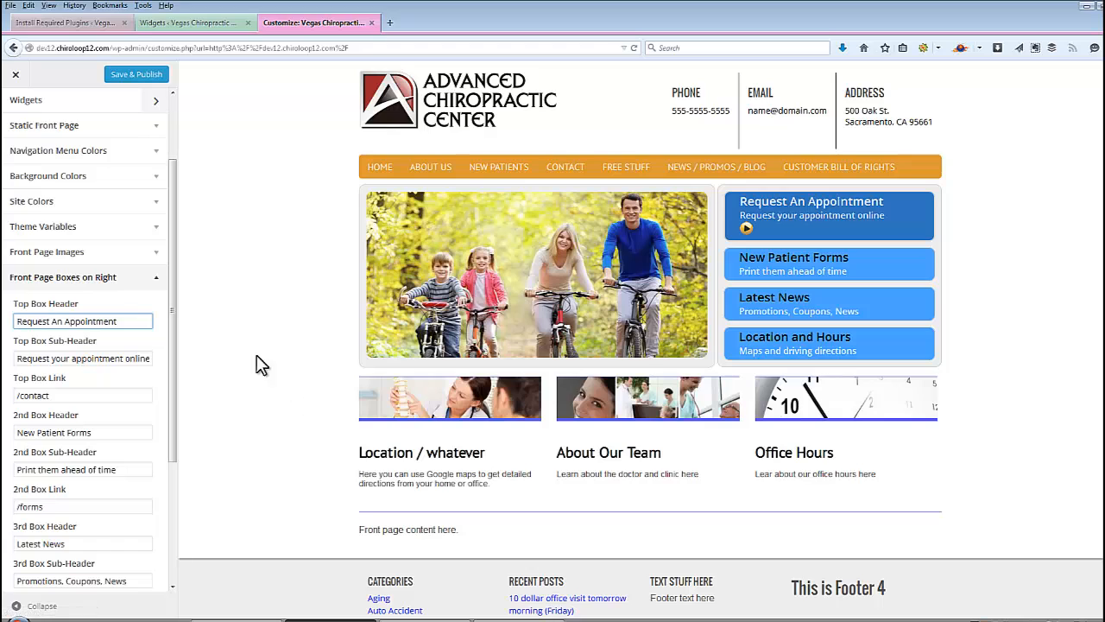
pyautogui.click(155, 279)
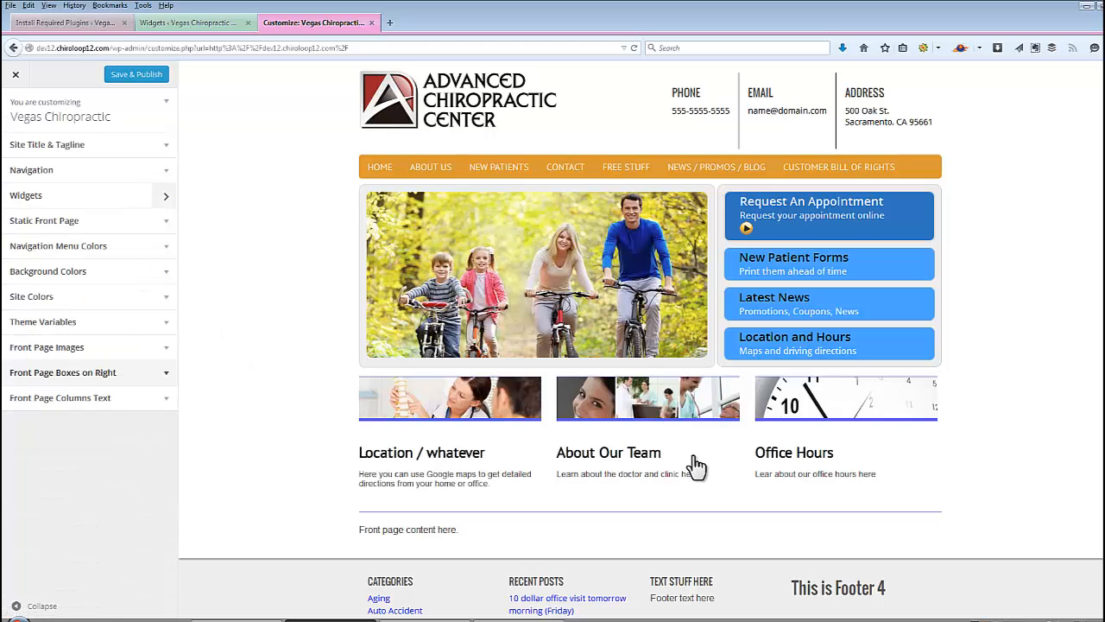
# Step: Change the front page's left column header to "Location & Directions"
pyautogui.click(164, 403)
pyautogui.scroll(-4, 157, 423)
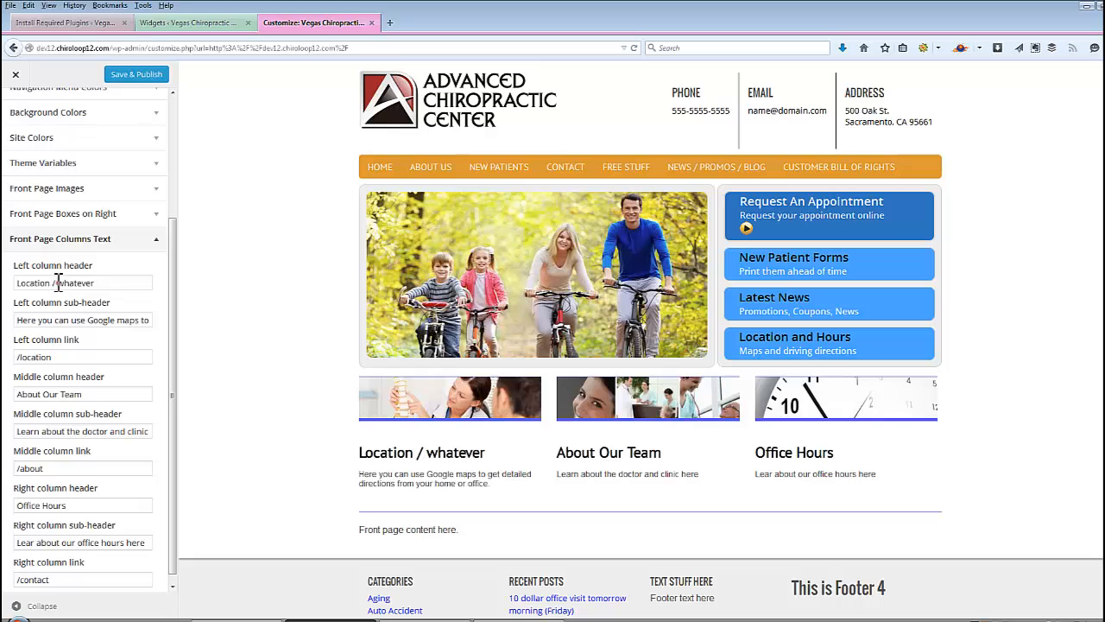
pyautogui.doubleClick(58, 283)
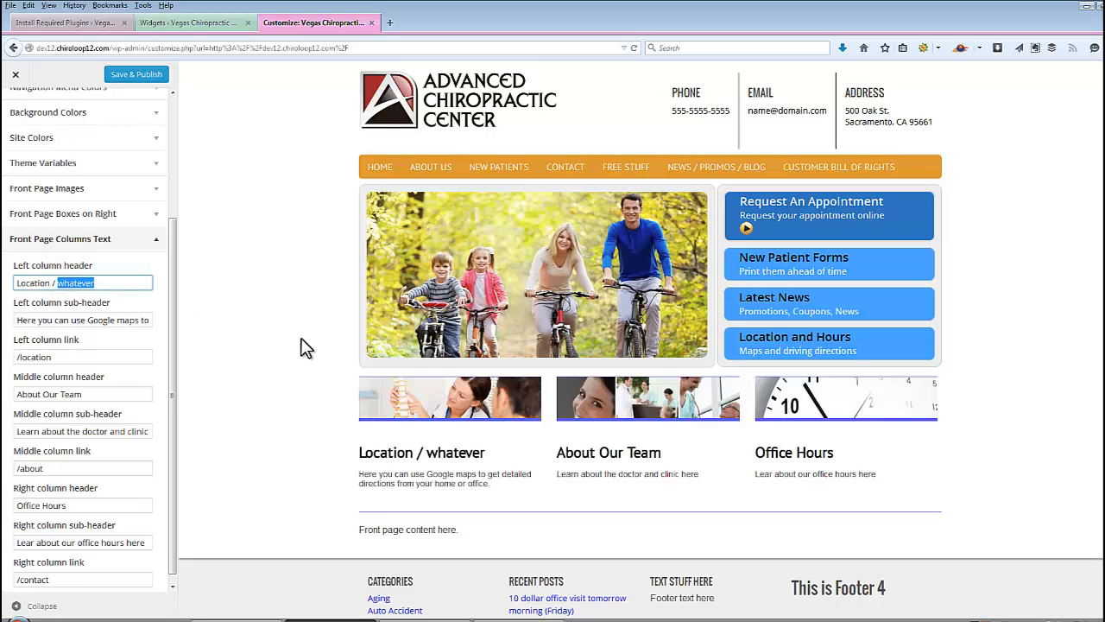
pyautogui.press('BackSpace')
pyautogui.write('%')
pyautogui.click(309, 402)
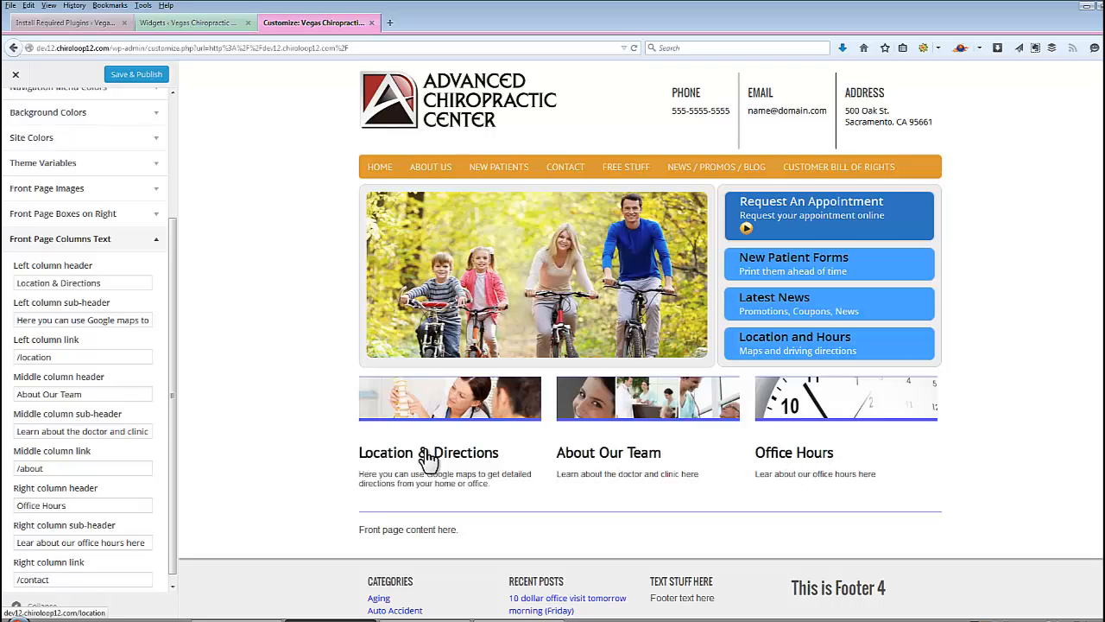
pyautogui.click(156, 238)
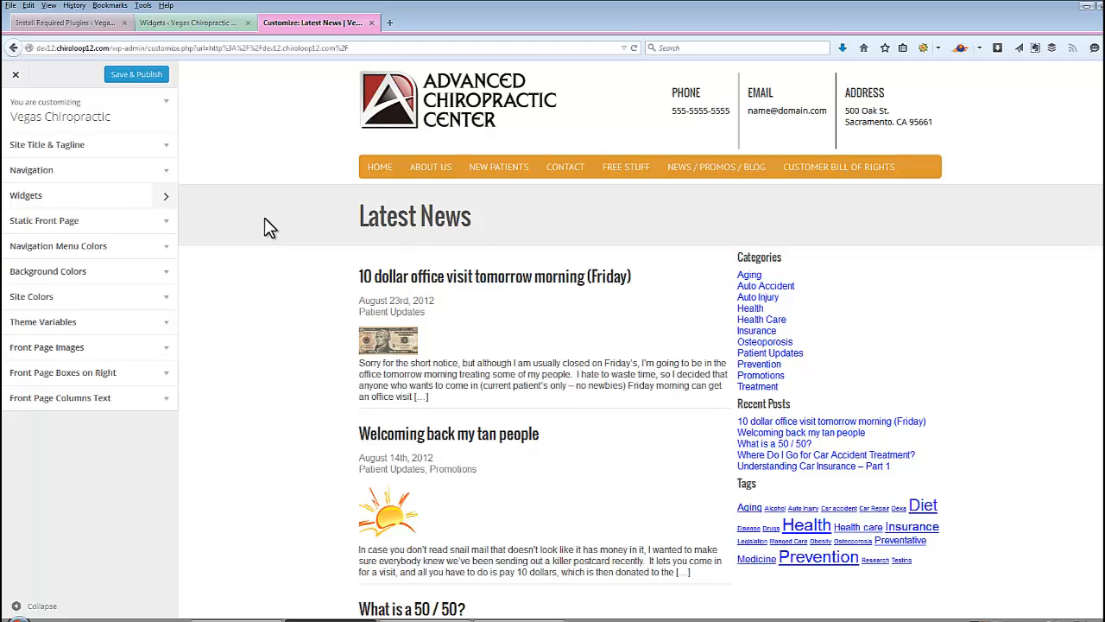
# Step: Set the single-page stripe color to yellow (#eeee22)
pyautogui.click(65, 275)
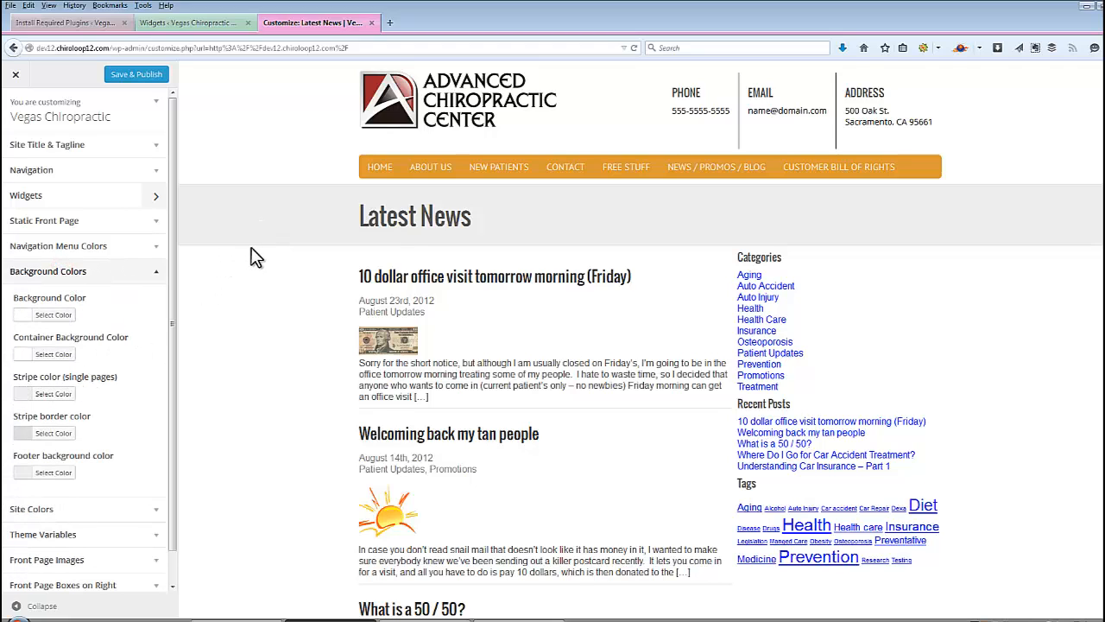
pyautogui.click(54, 394)
pyautogui.click(79, 529)
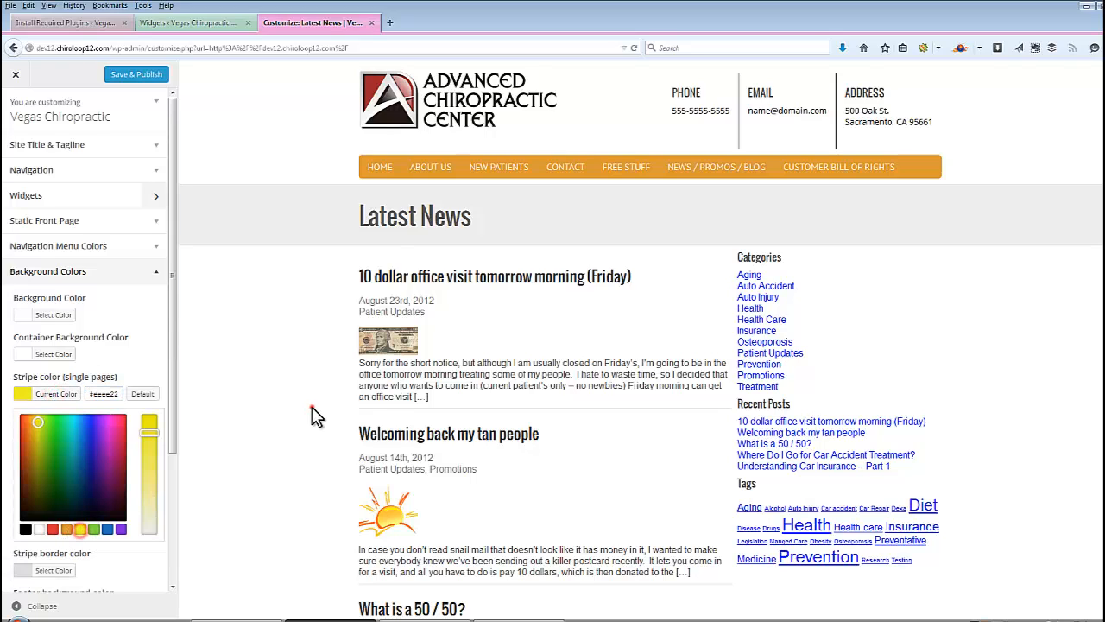
pyautogui.click(312, 407)
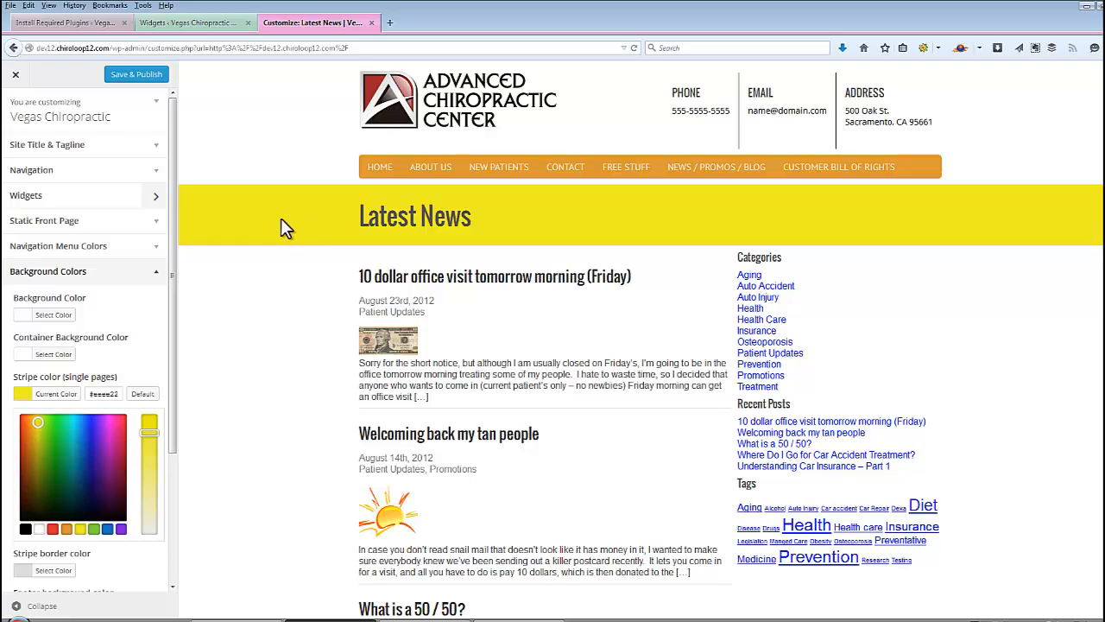
pyautogui.click(136, 369)
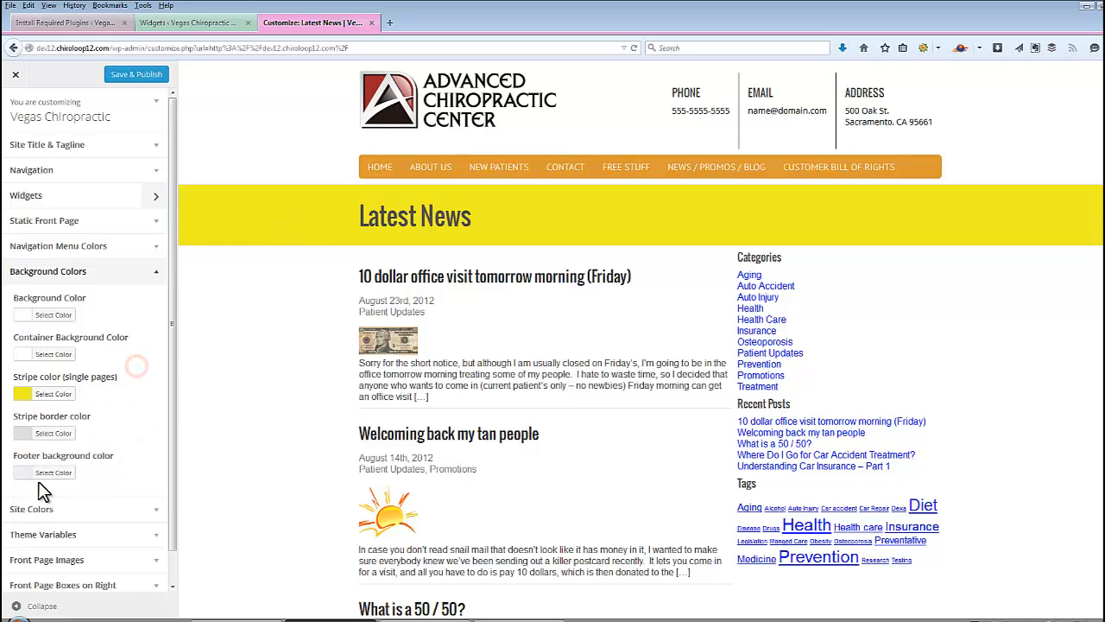
# Step: Set the stripe border color to black
pyautogui.click(51, 433)
pyautogui.click(25, 568)
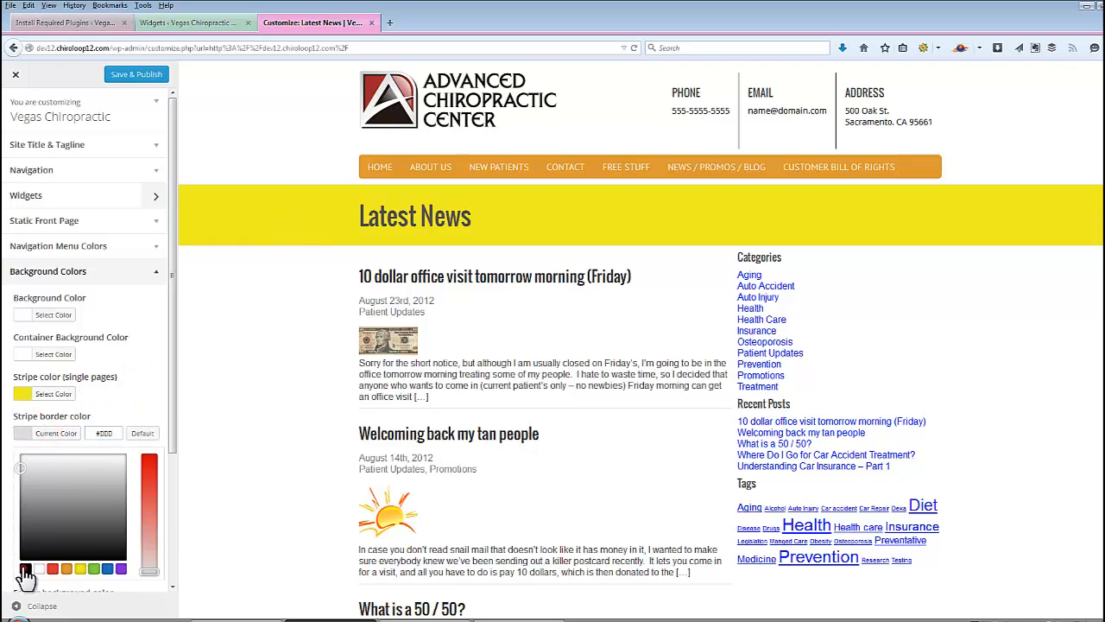